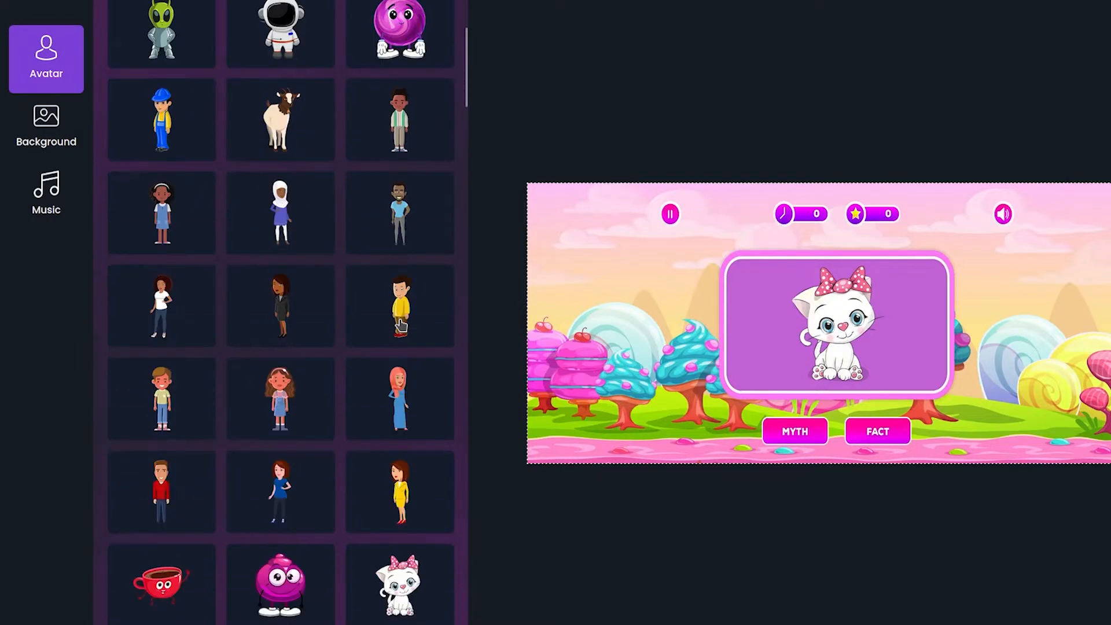
# Choose the rolled scroll character wearing white shoes as the game's avatar
pyautogui.scroll(-4, 400, 326)
pyautogui.scroll(-8, 403, 326)
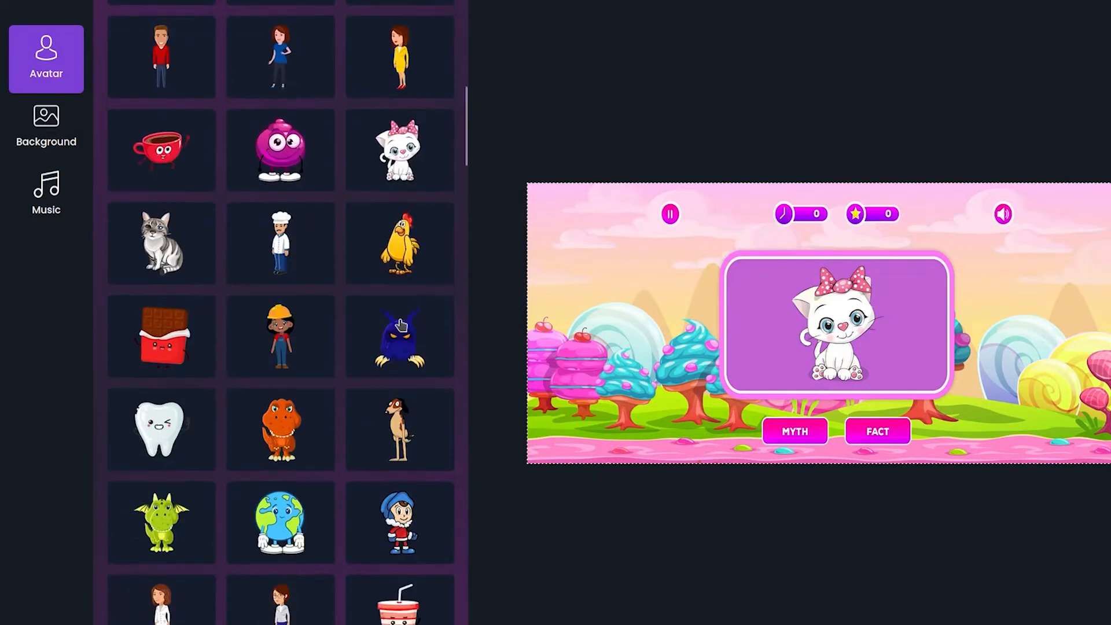
pyautogui.scroll(-4, 355, 345)
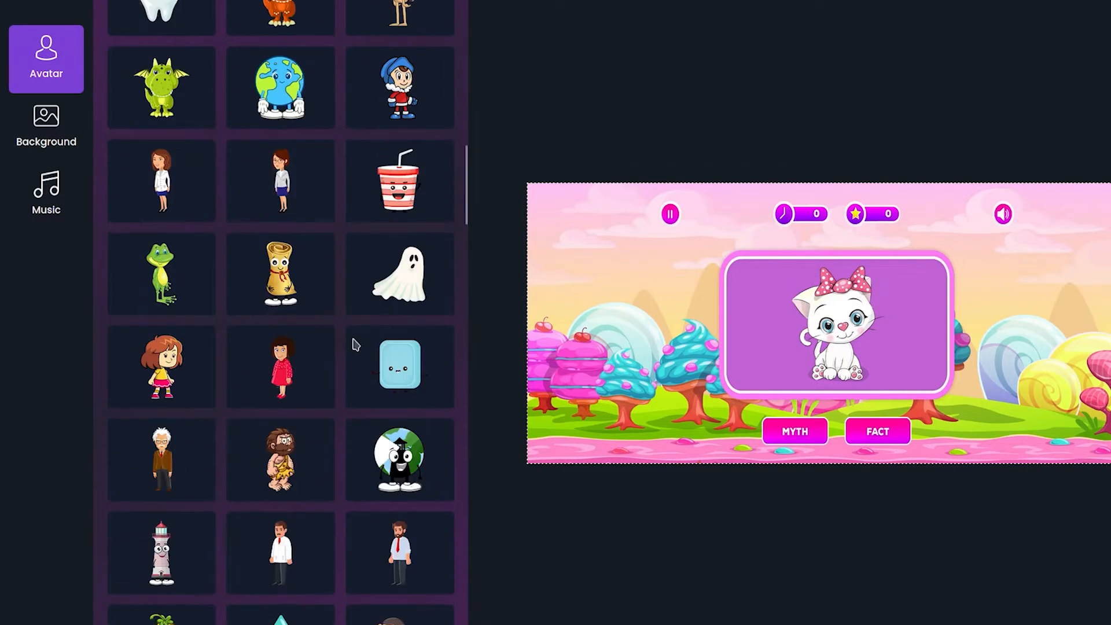
pyautogui.click(295, 301)
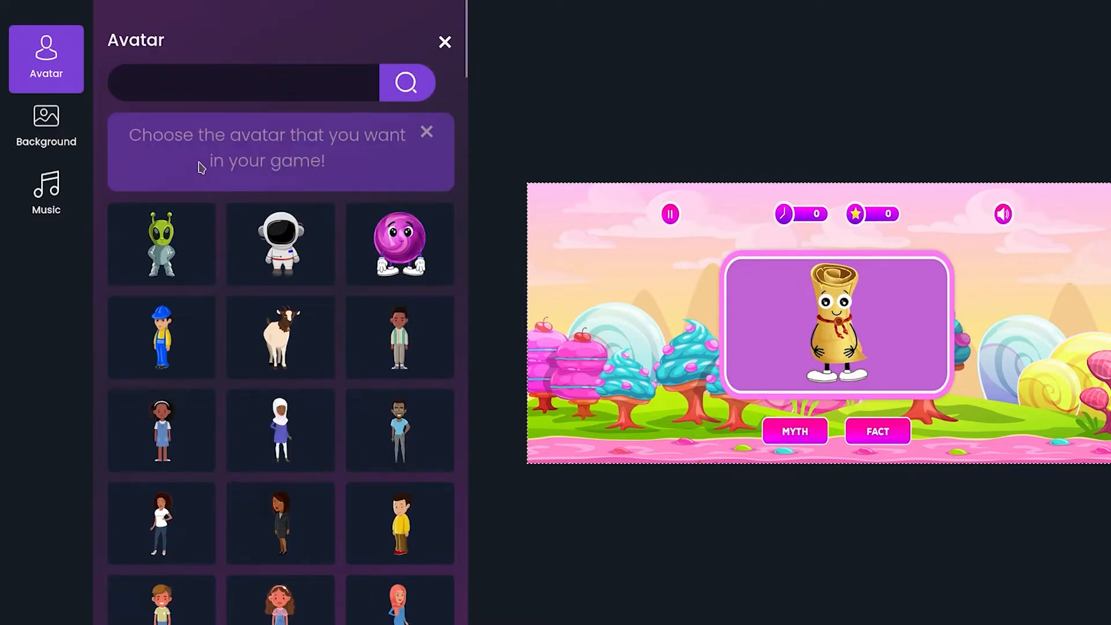
# Set the game's background to the desert scene with the rock arch and cactus
pyautogui.click(65, 128)
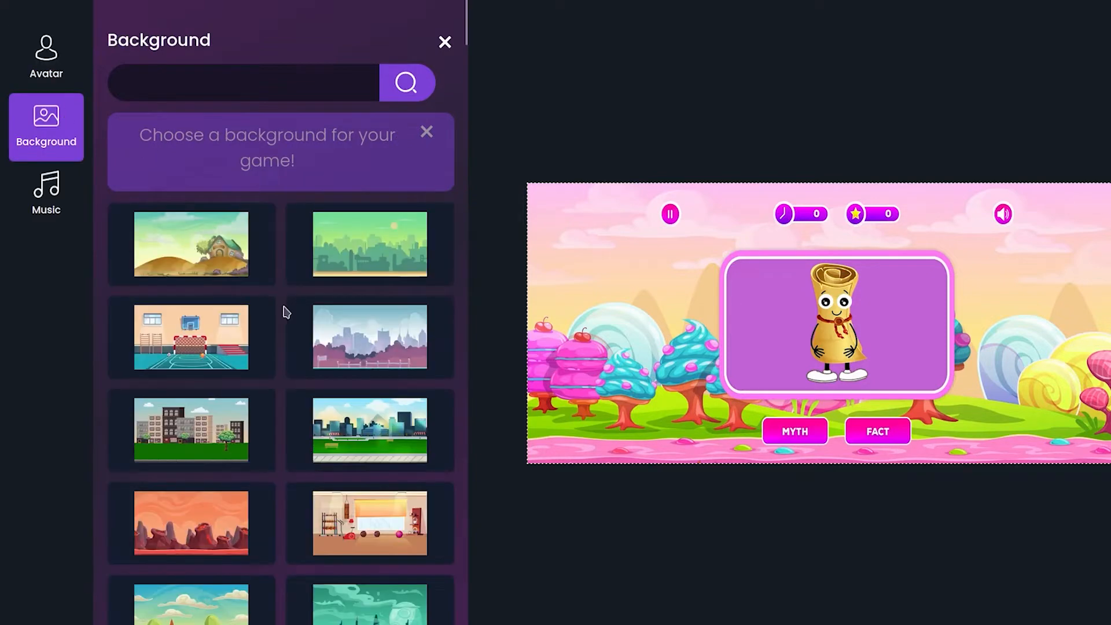
pyautogui.scroll(-10, 285, 313)
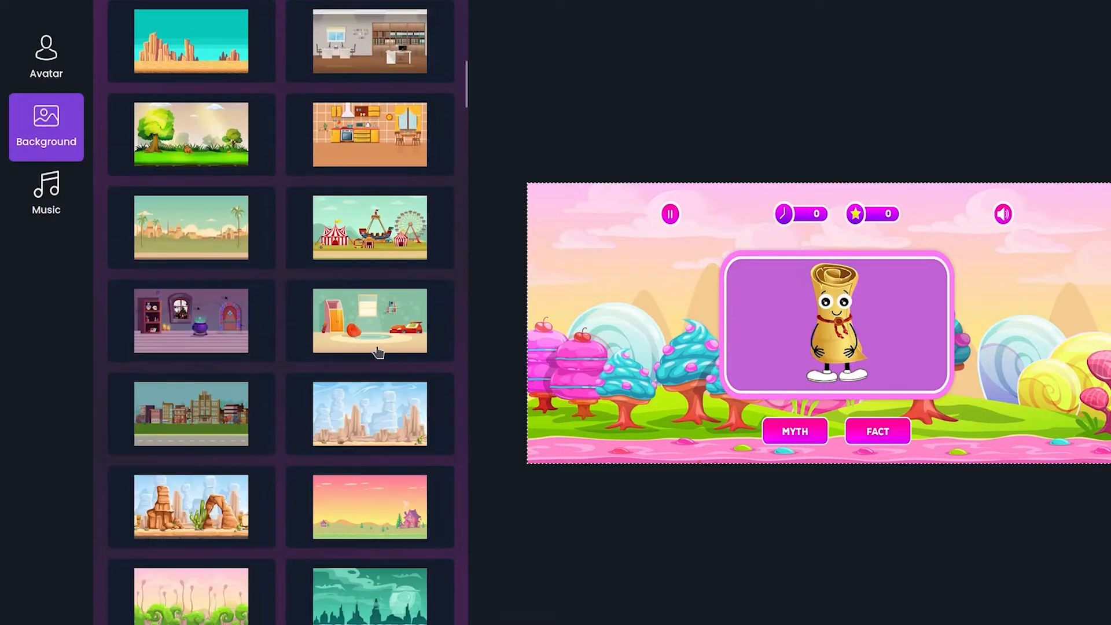
pyautogui.scroll(-3, 378, 352)
pyautogui.scroll(-3, 384, 360)
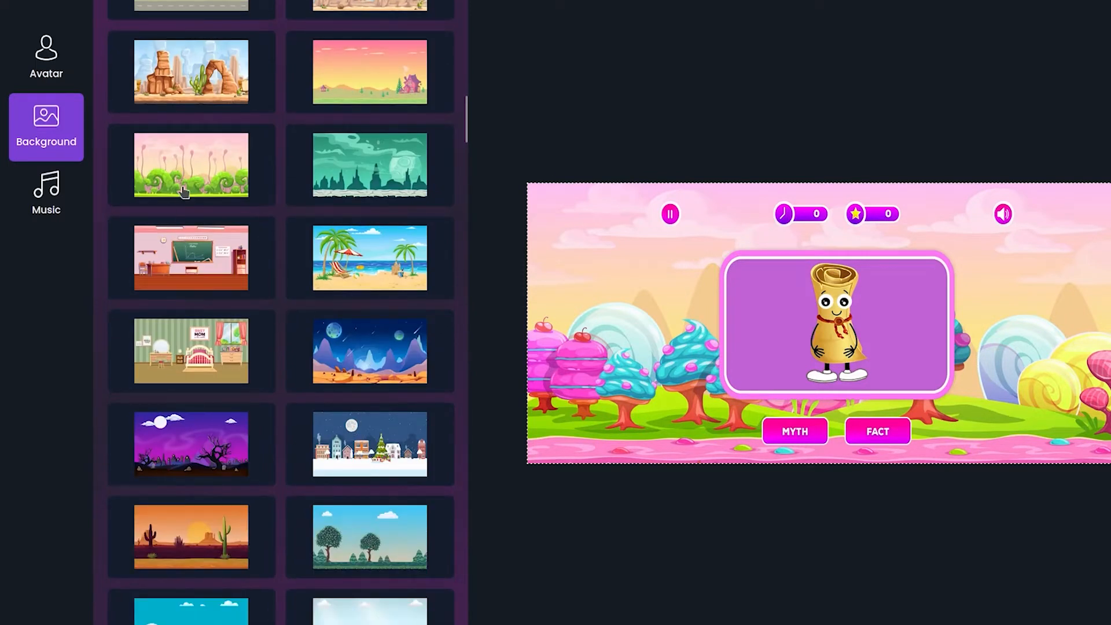
pyautogui.click(198, 94)
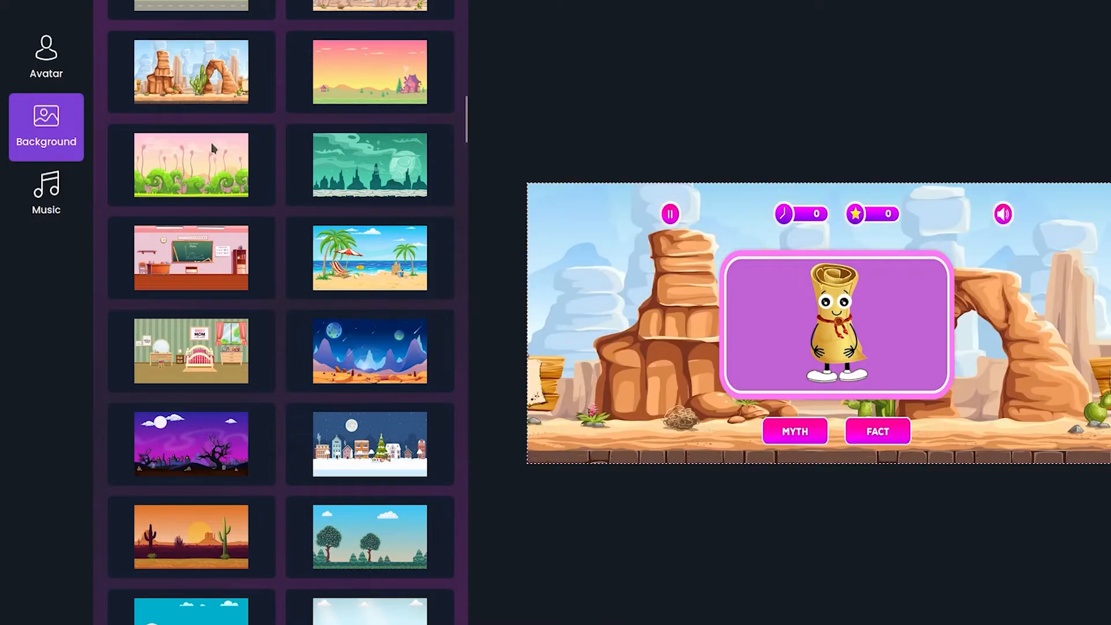
# Add the track SMILING as the game's music
pyautogui.click(57, 205)
pyautogui.scroll(-10, 164, 208)
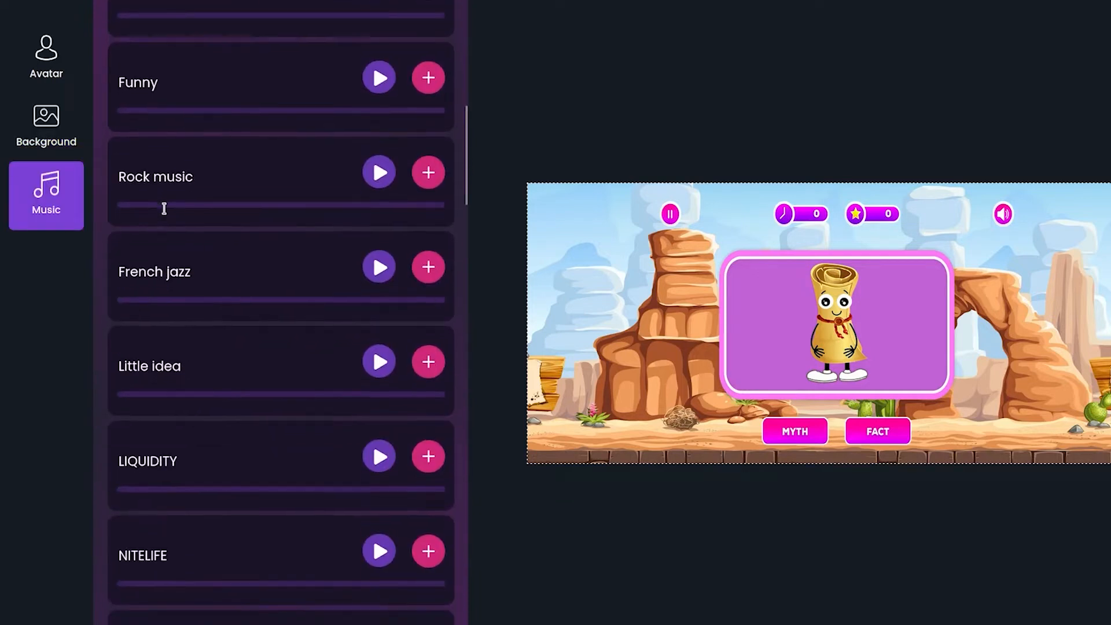
pyautogui.scroll(-15, 164, 208)
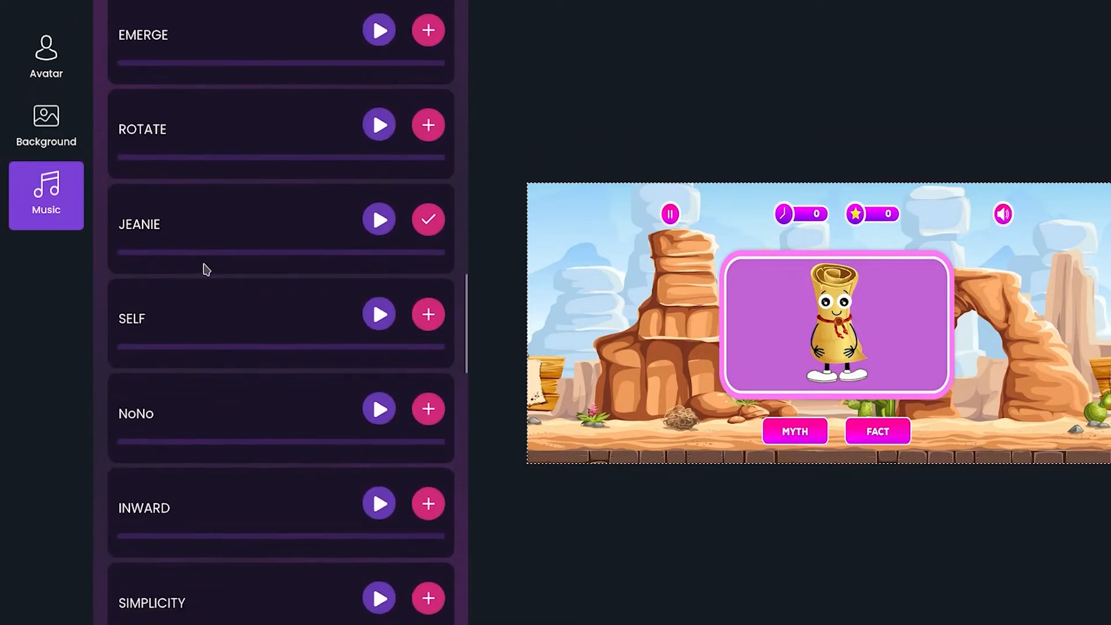
pyautogui.scroll(-3, 206, 270)
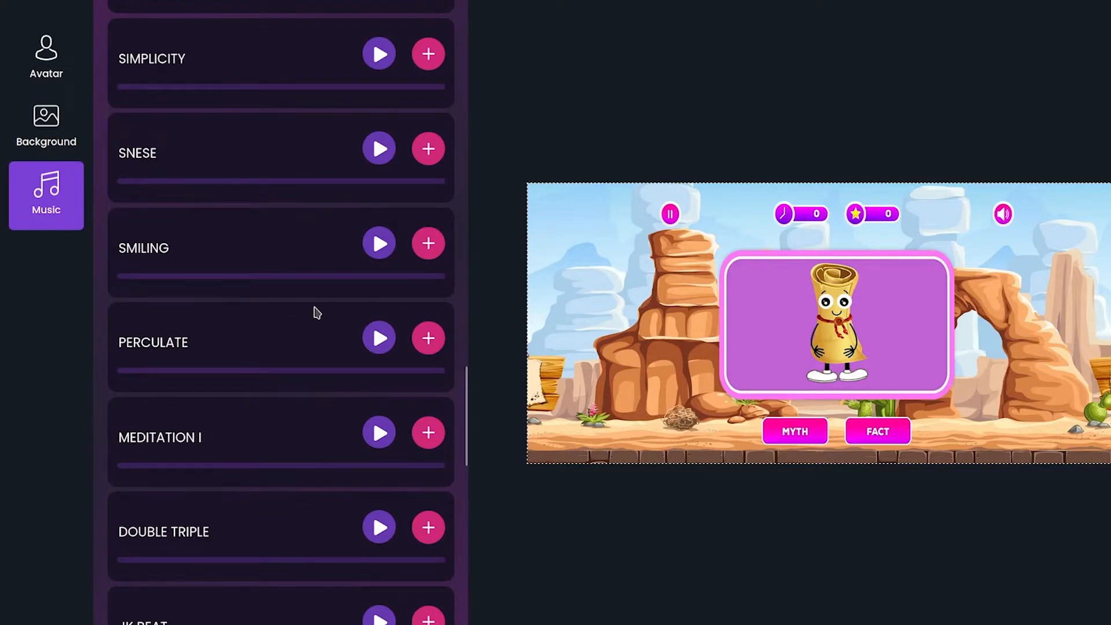
pyautogui.click(426, 245)
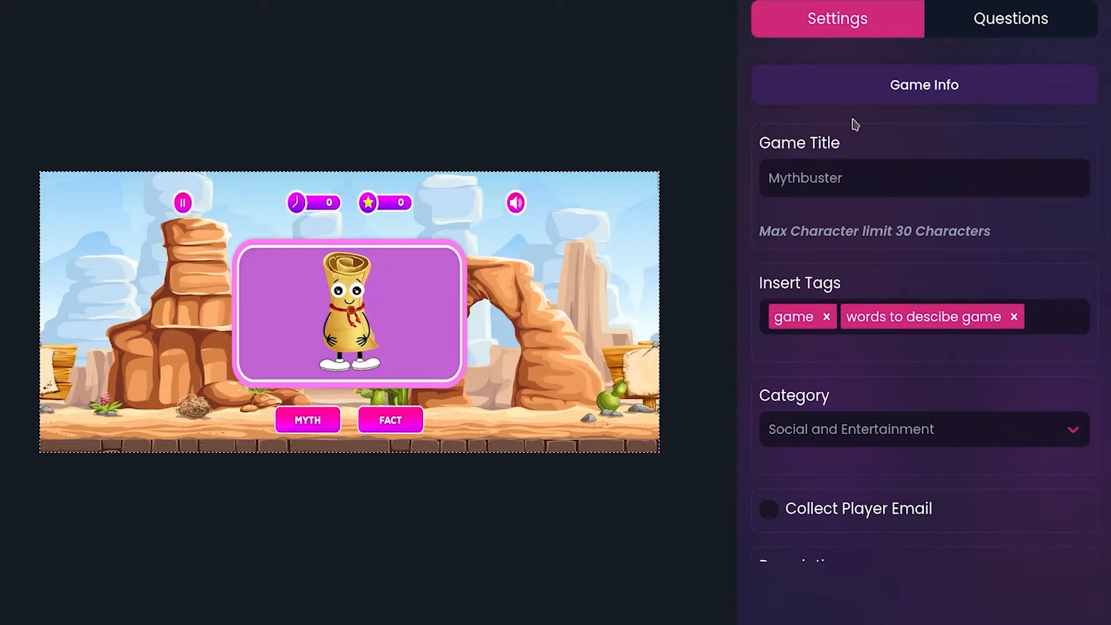
# Replace the game title with "Strong Animals"
pyautogui.doubleClick(851, 168)
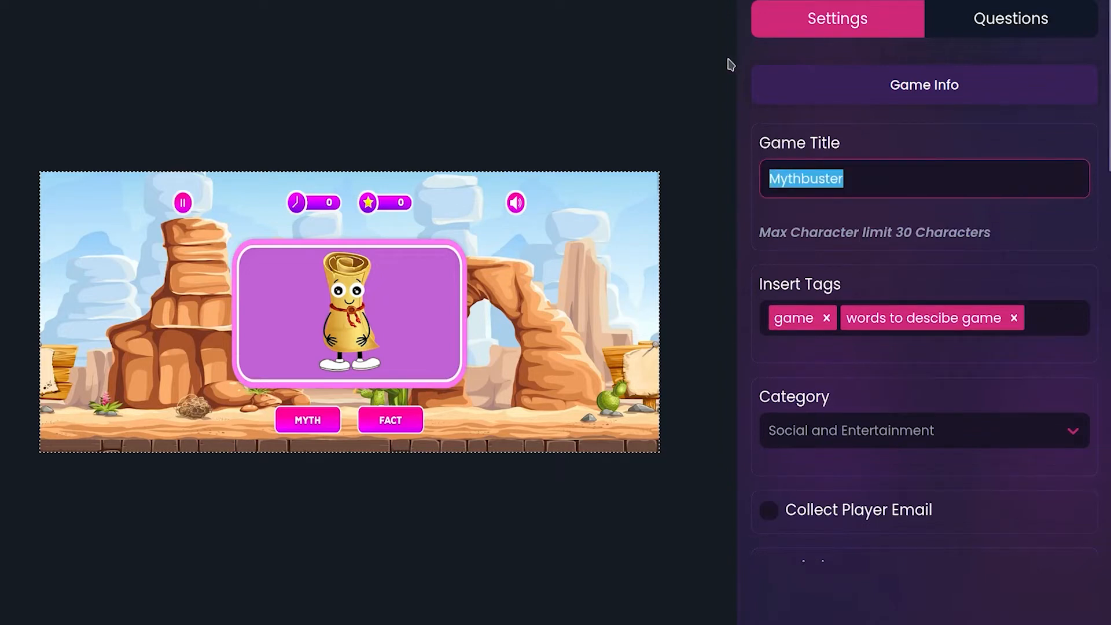
pyautogui.write('Strong Animals')
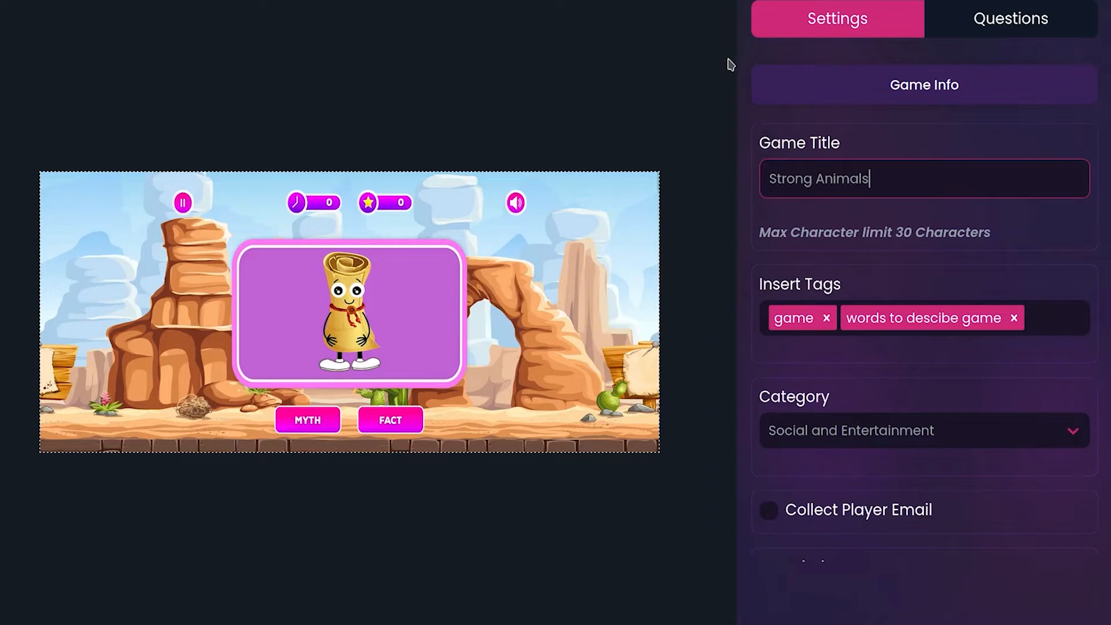
pyautogui.press('Tab')
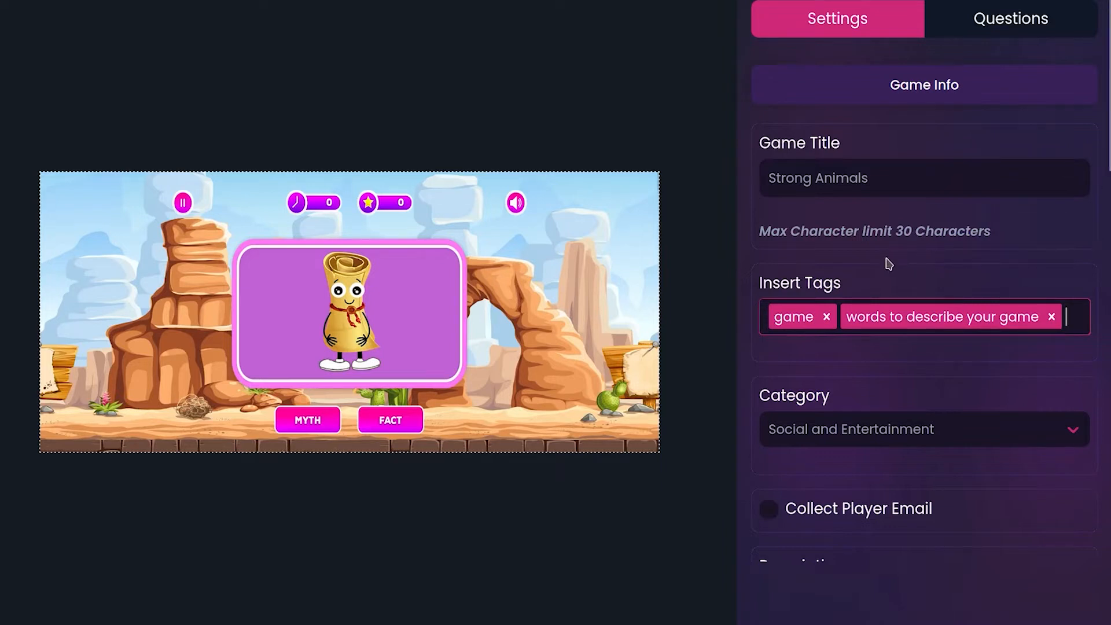
# Replace the game's existing tags with "animals" and "animal facts"
pyautogui.click(823, 317)
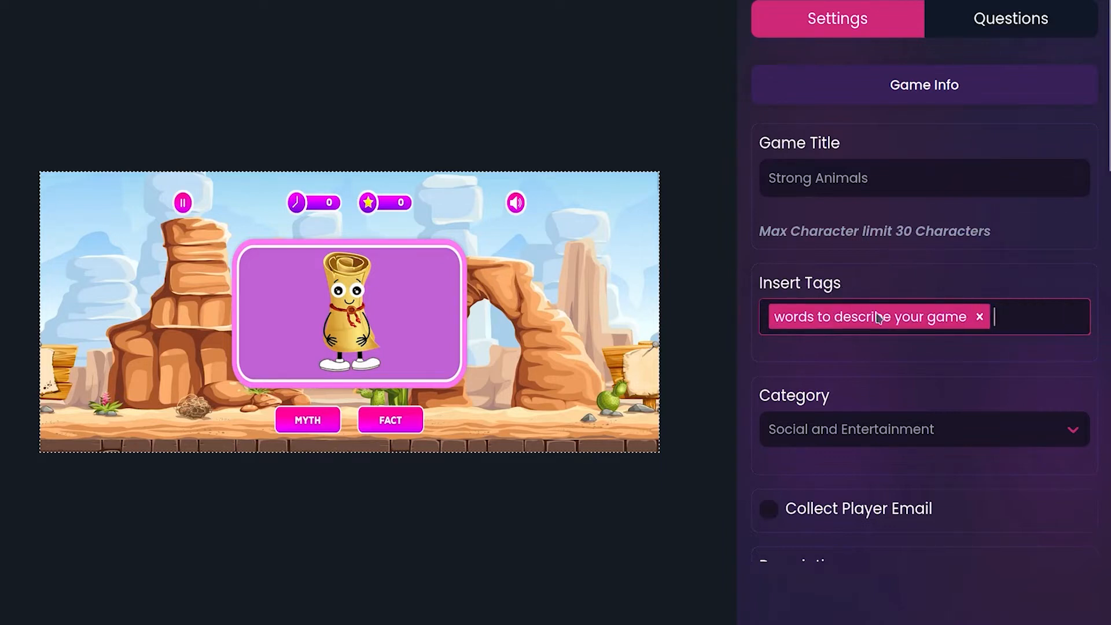
pyautogui.click(978, 316)
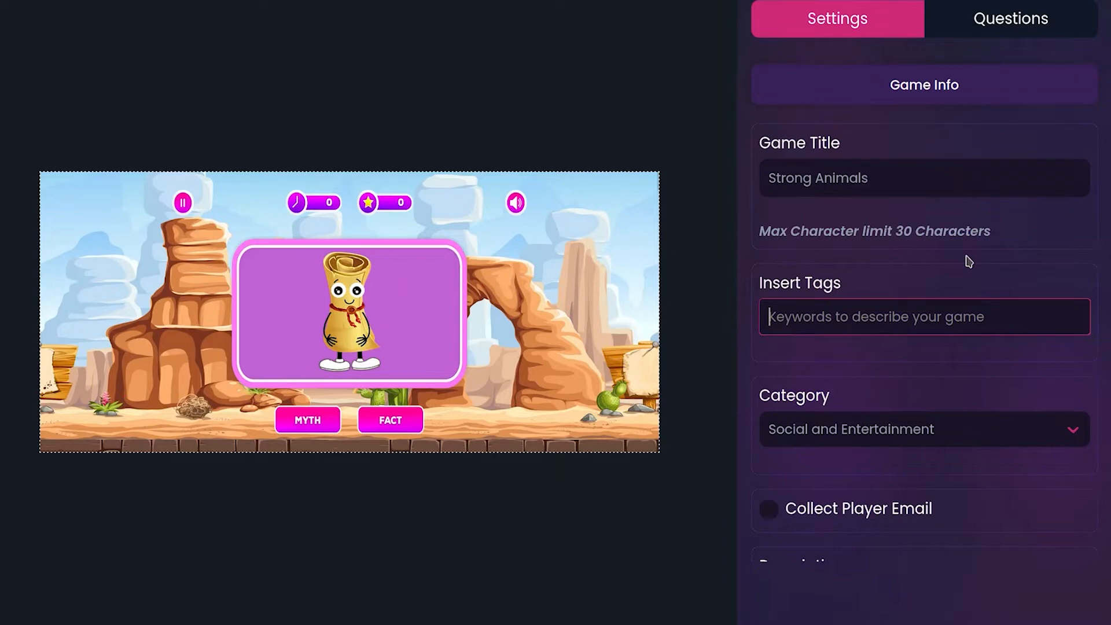
pyautogui.write('animals')
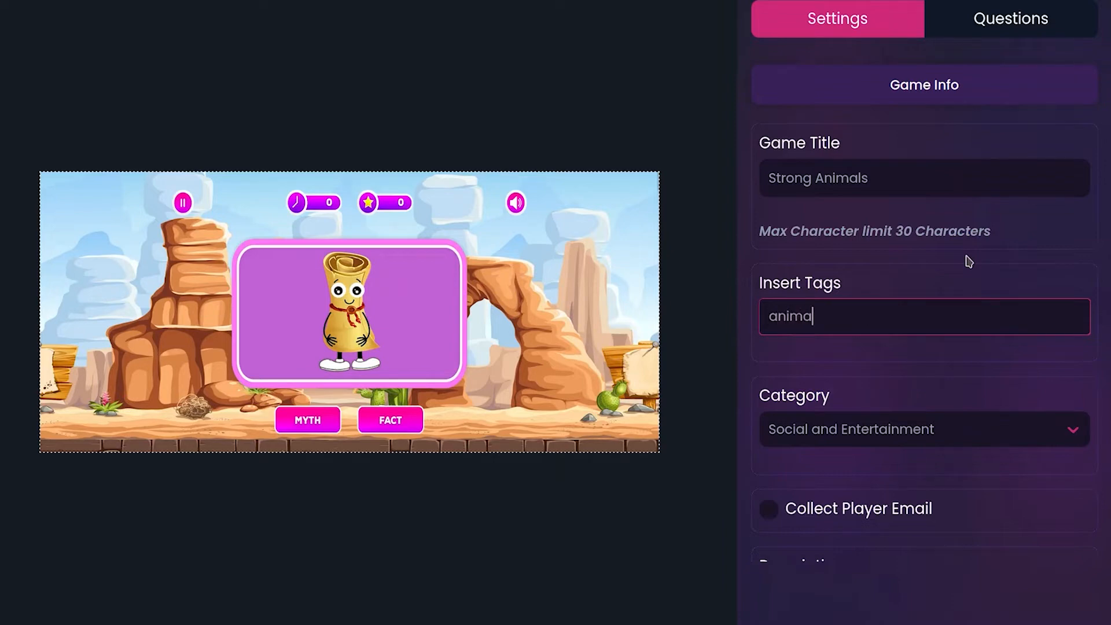
pyautogui.press('Return')
pyautogui.write('animal facts')
pyautogui.press('Return')
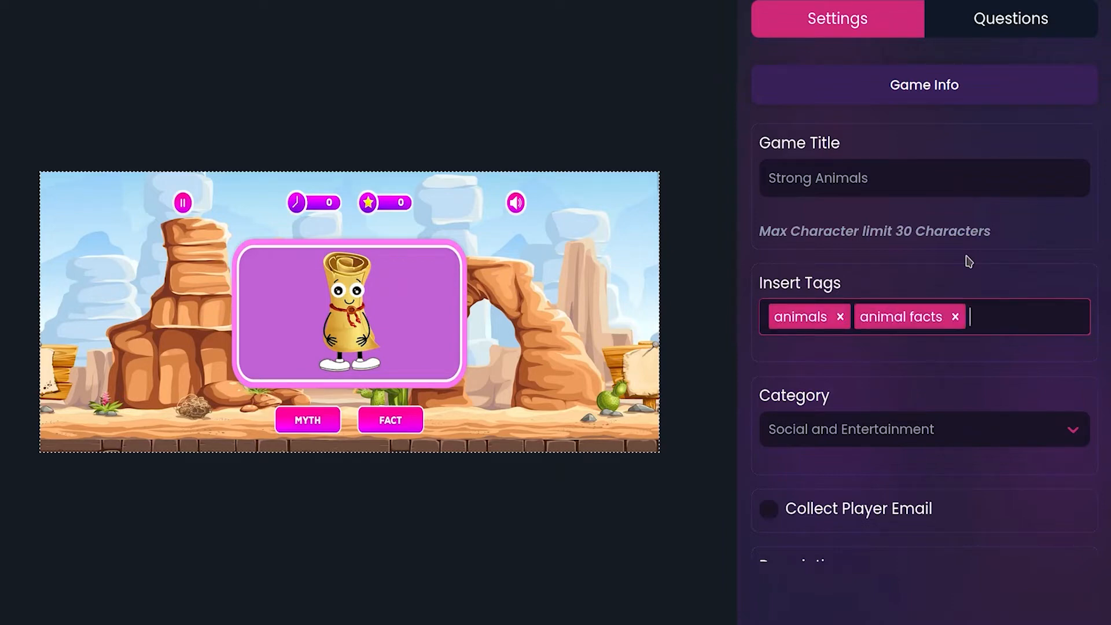
# Set the game's category to Education
pyautogui.scroll(-2, 970, 262)
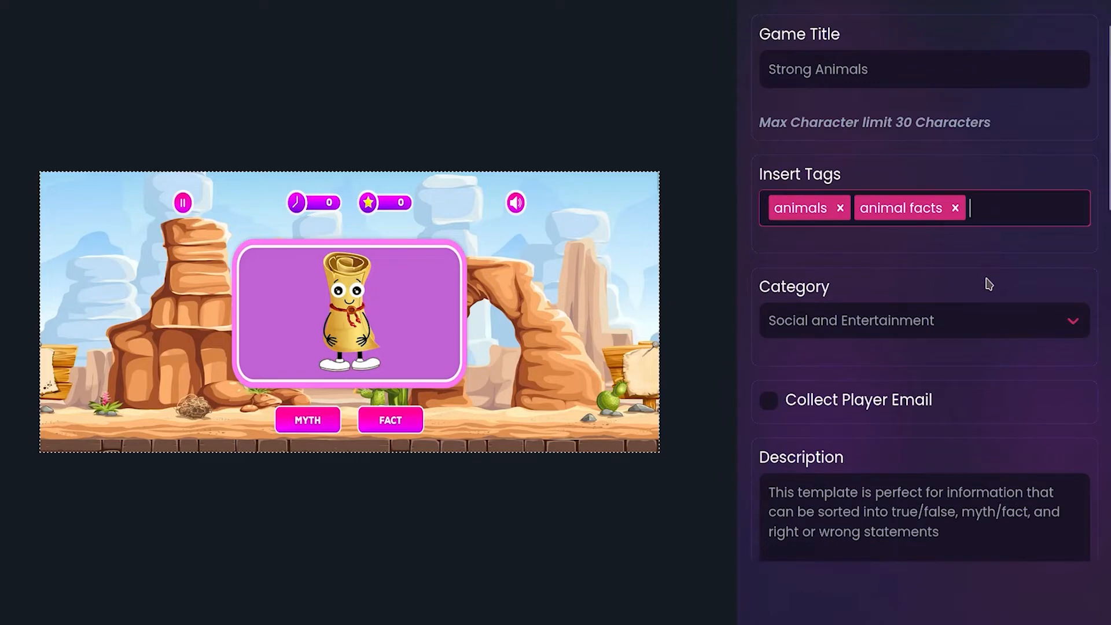
pyautogui.click(996, 321)
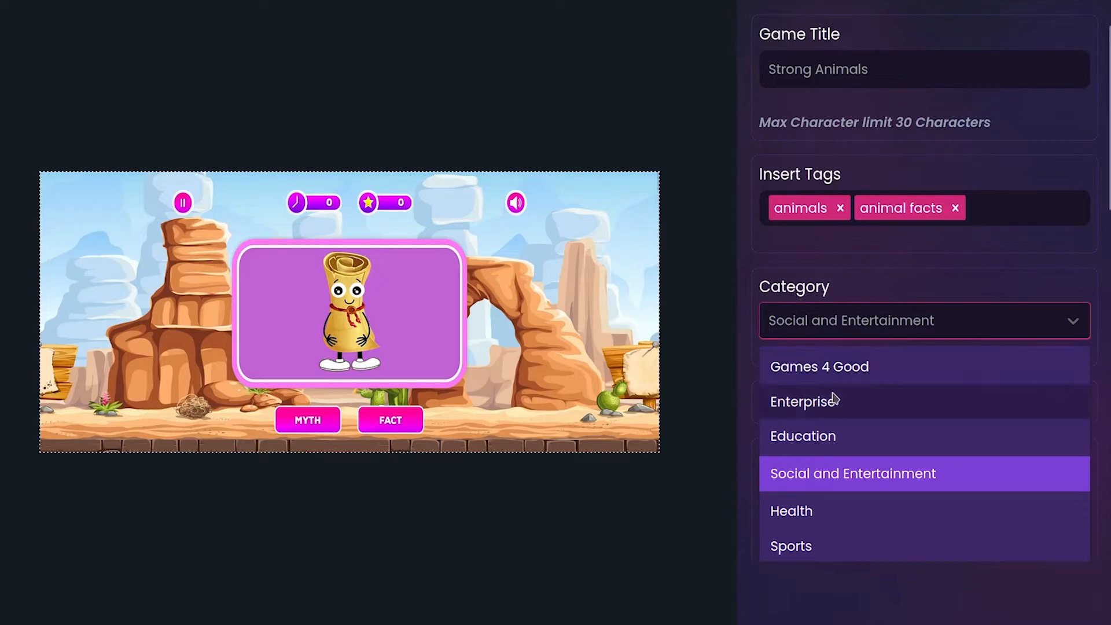
pyautogui.click(835, 442)
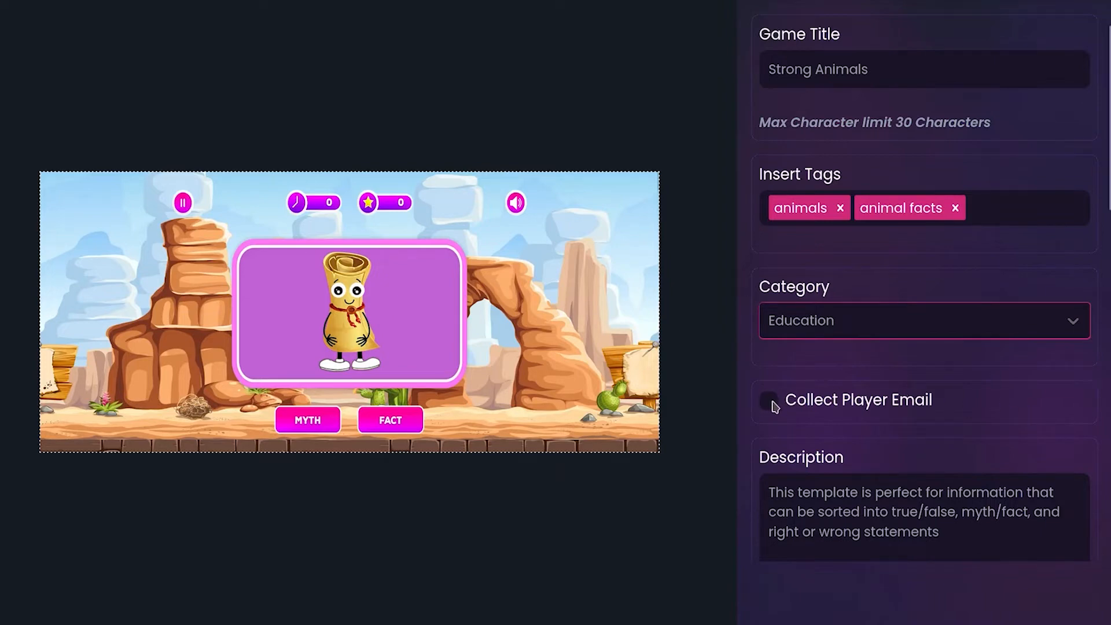
# Replace the game description with "This game aims to teach you interesting facts about strong animals."
pyautogui.scroll(-2, 992, 353)
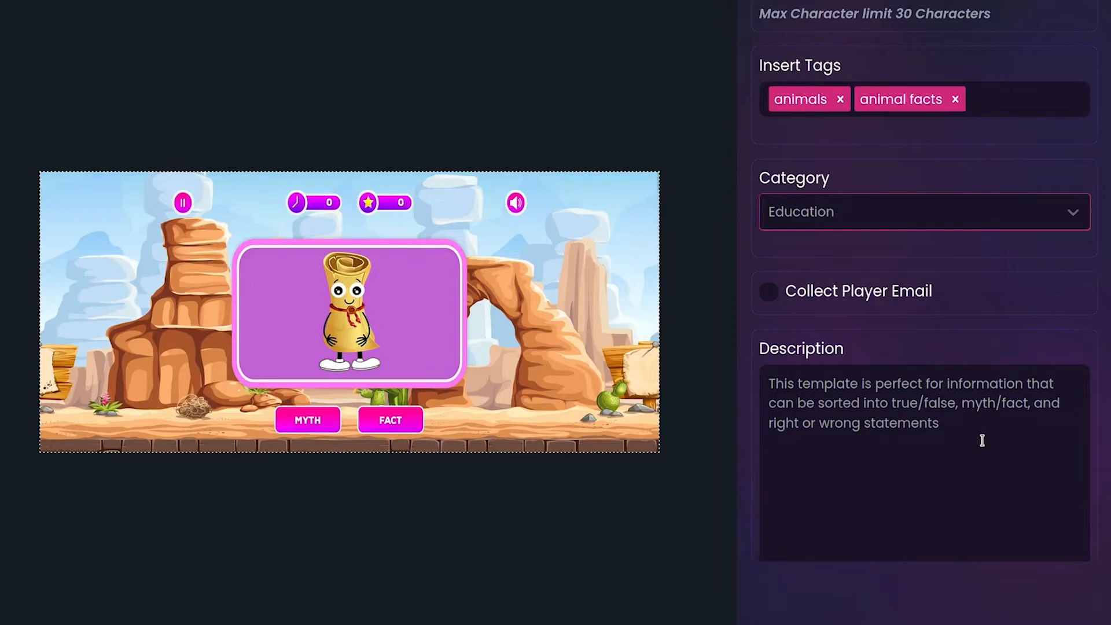
pyautogui.moveTo(982, 441); pyautogui.dragTo(751, 363)
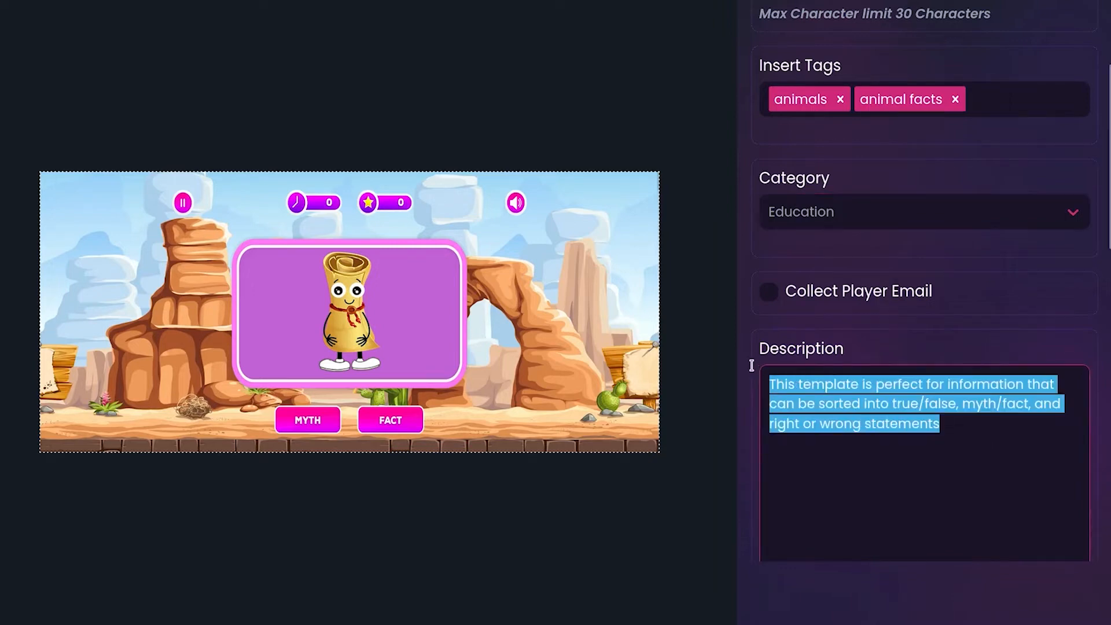
pyautogui.write('T')
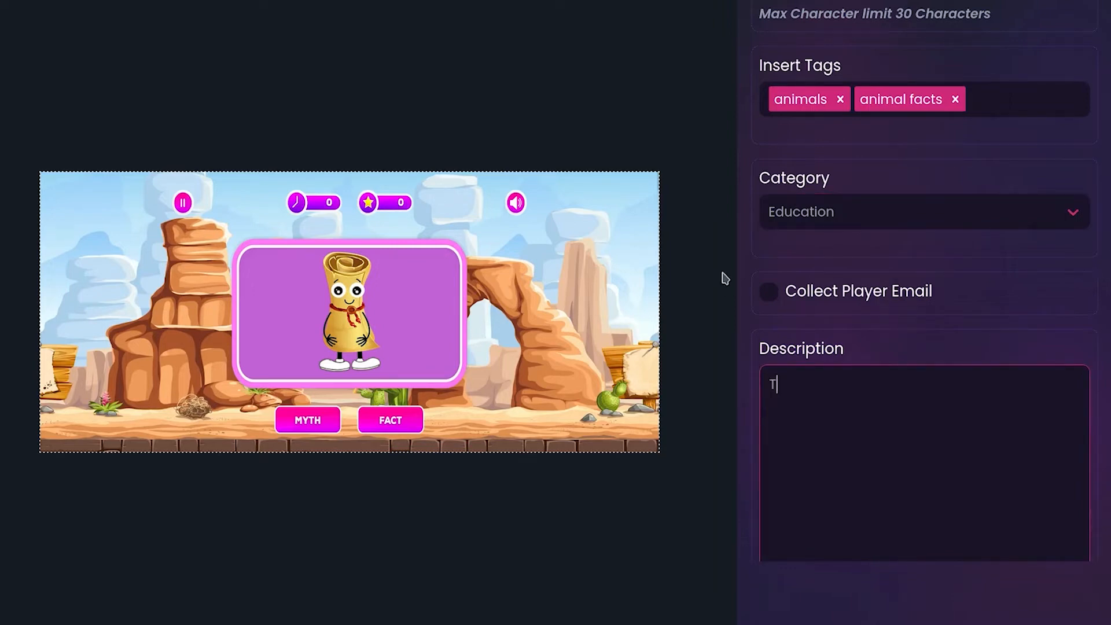
pyautogui.write('his game aims ')
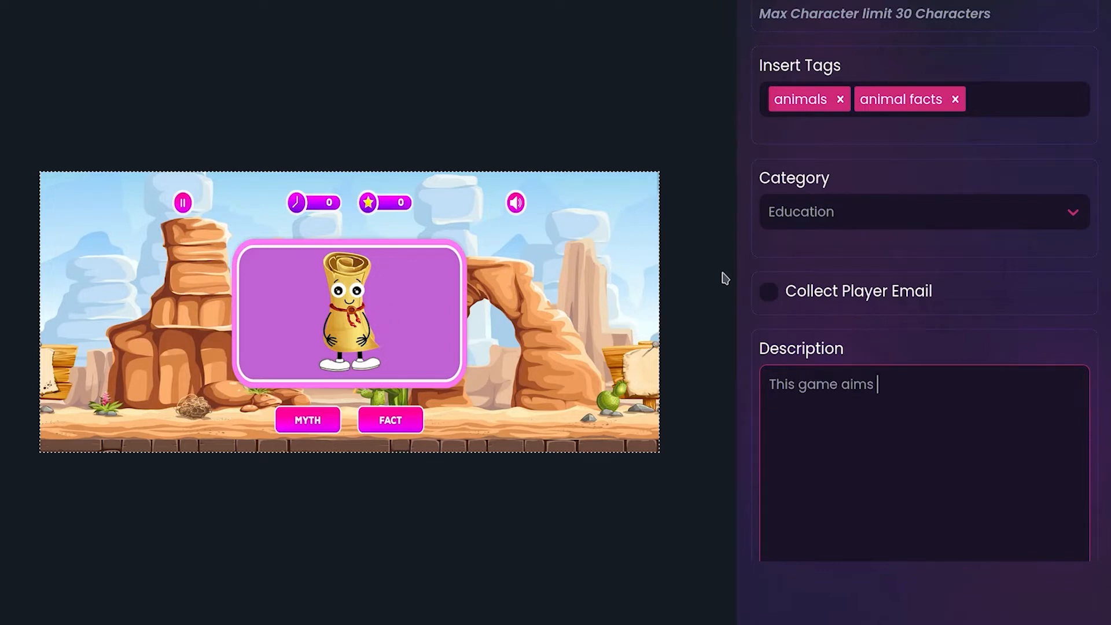
pyautogui.write('to teach you interesting facts abo')
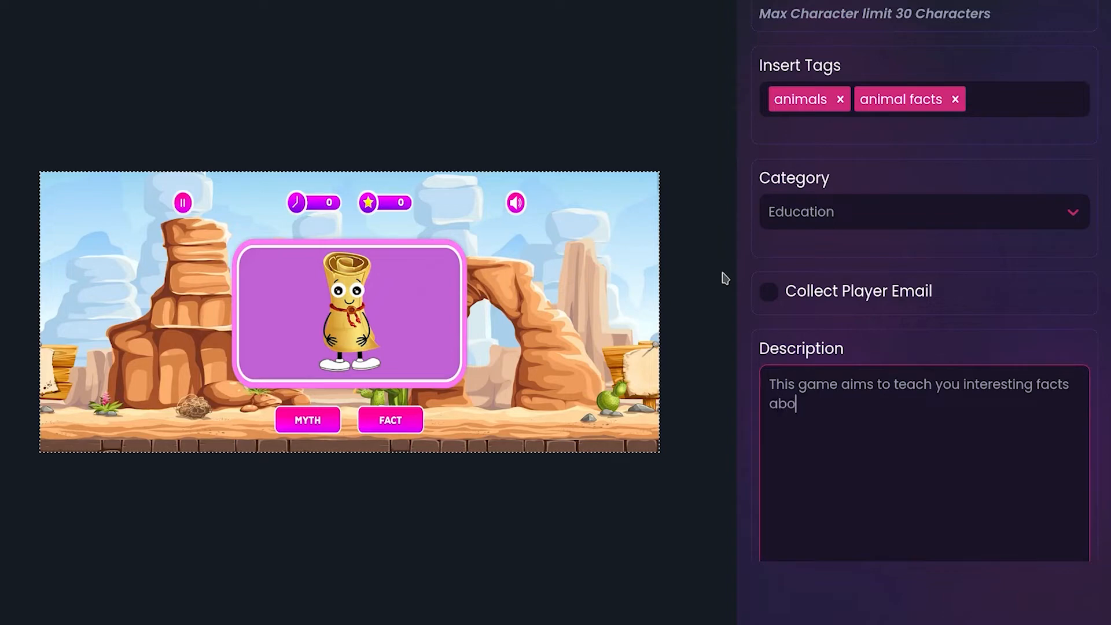
pyautogui.write('ut strong animals.')
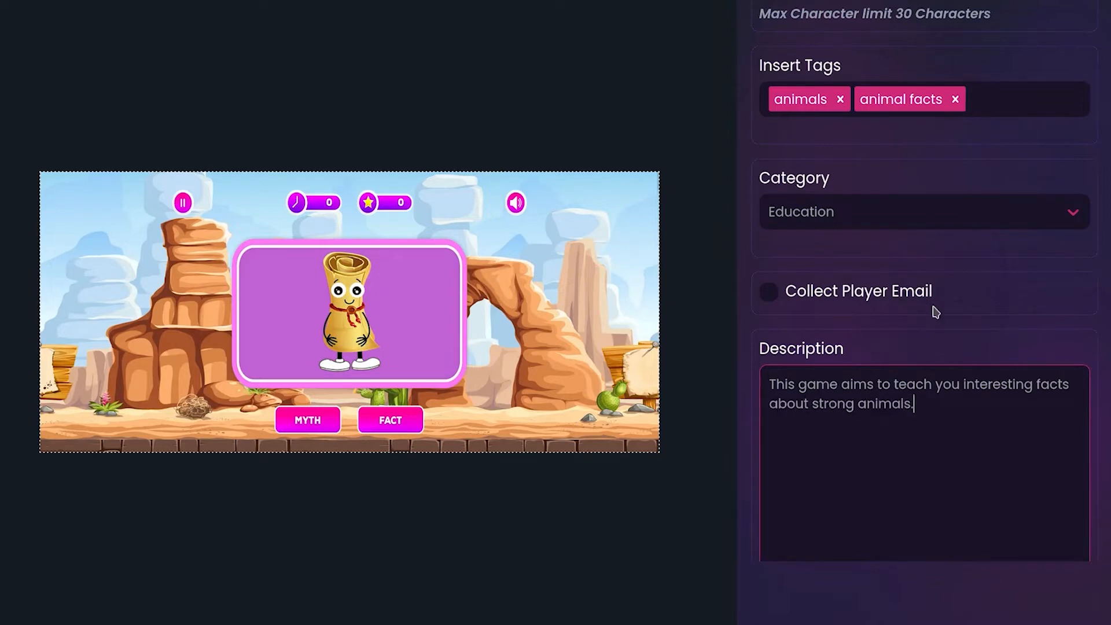
# Review the play time, Timed Challenge and Self-paced Mode settings, and open the game's question editor
pyautogui.scroll(-4, 936, 312)
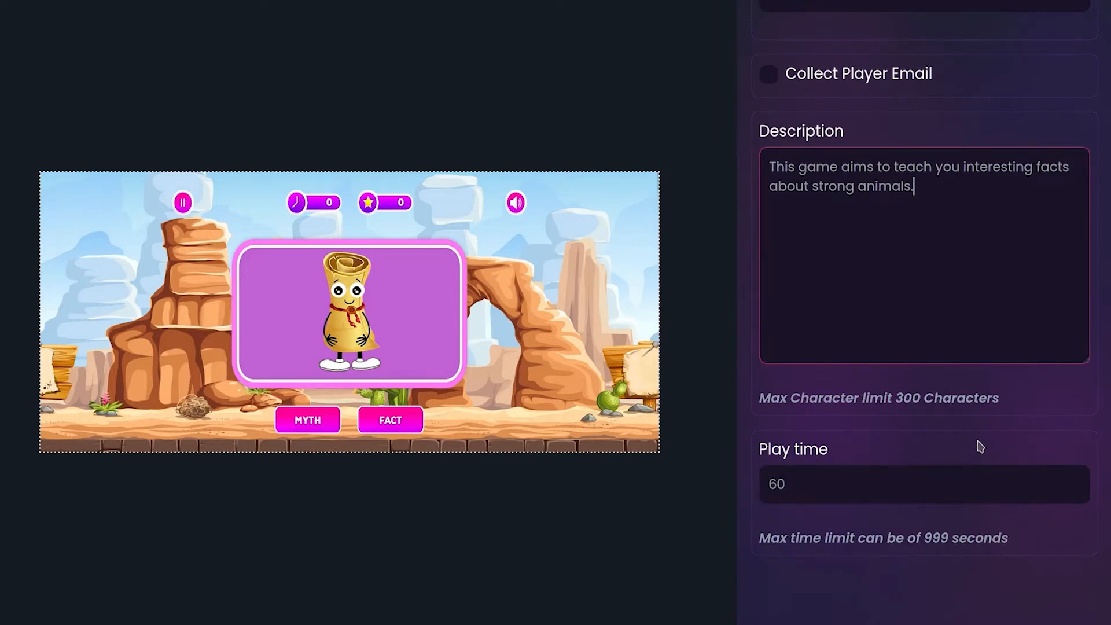
pyautogui.scroll(-2, 980, 447)
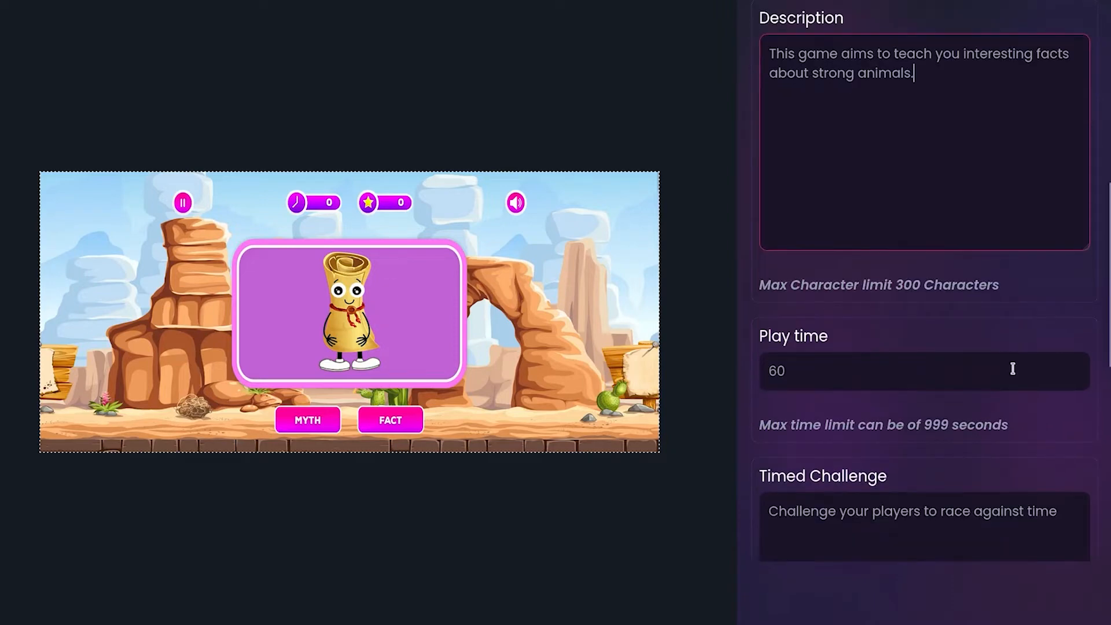
pyautogui.scroll(-2, 1045, 439)
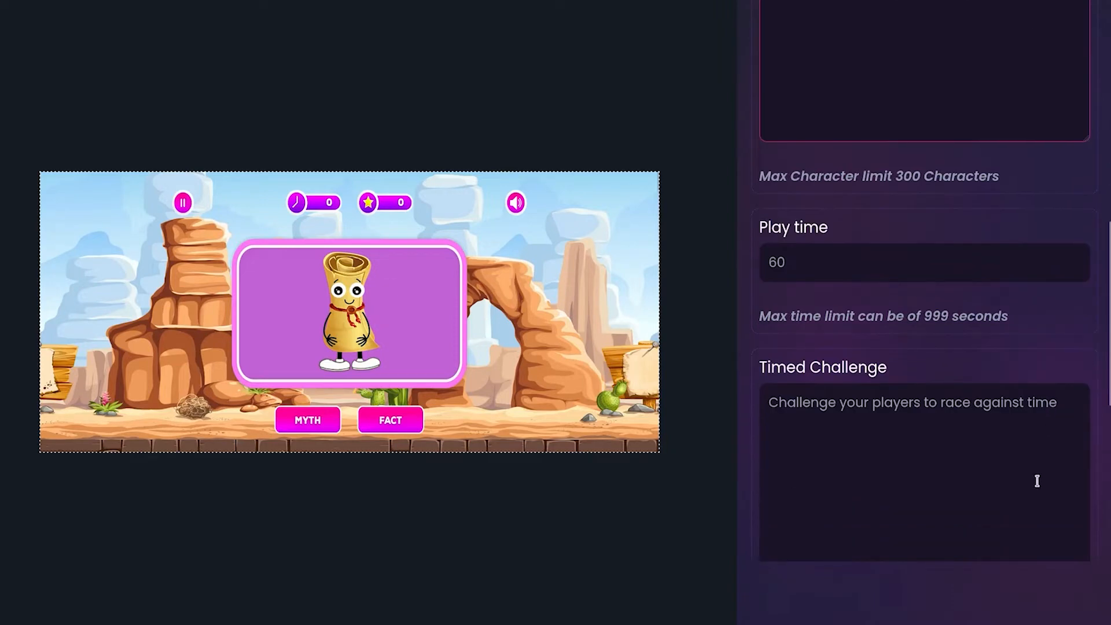
pyautogui.scroll(-2, 1037, 479)
pyautogui.scroll(-3, 1038, 481)
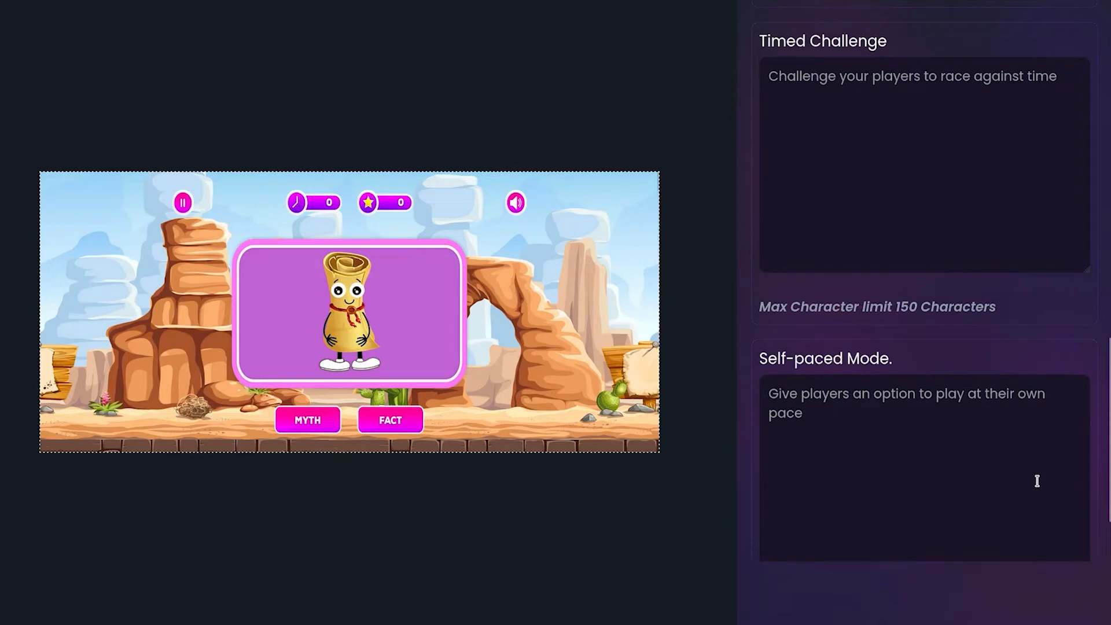
pyautogui.scroll(-2, 1038, 484)
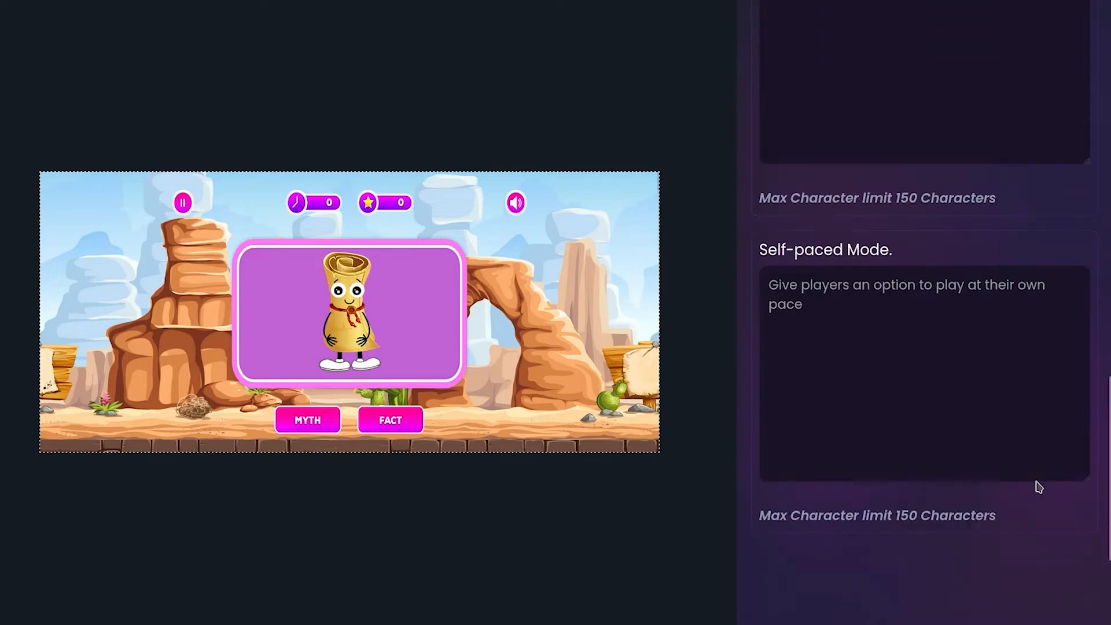
pyautogui.scroll(5, 1039, 485)
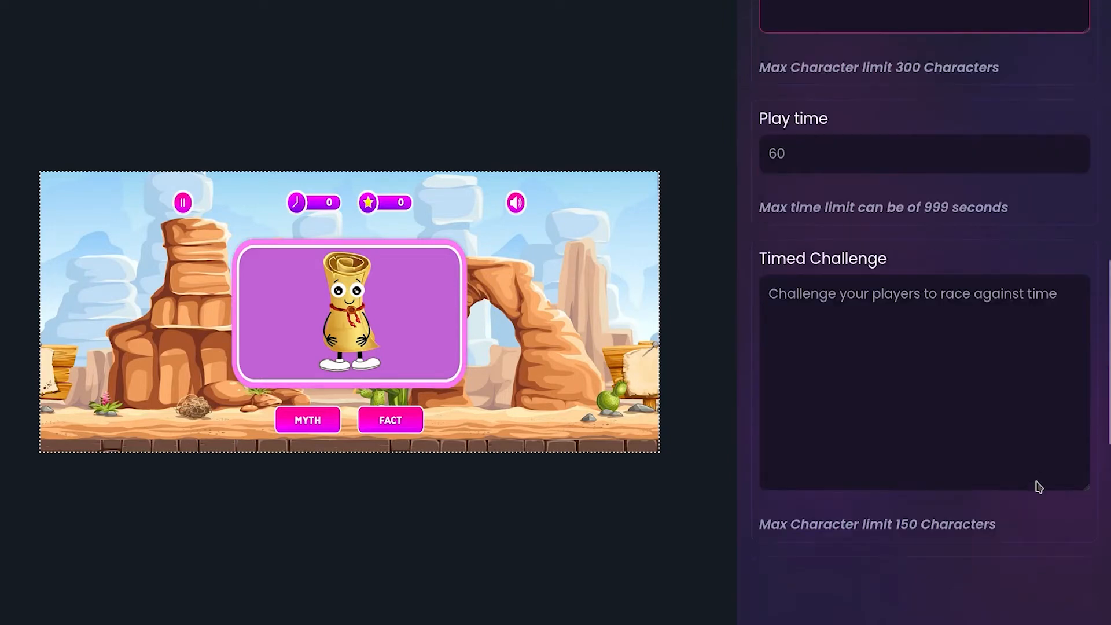
pyautogui.scroll(-5, 1038, 485)
pyautogui.scroll(5, 1037, 482)
pyautogui.scroll(14, 1037, 482)
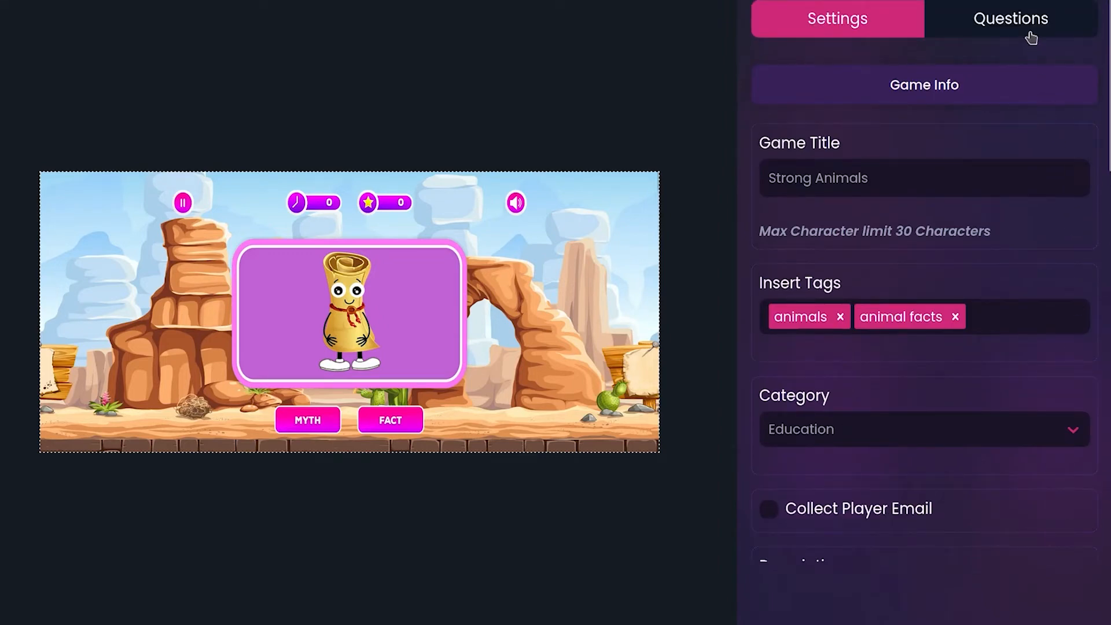
pyautogui.click(1032, 38)
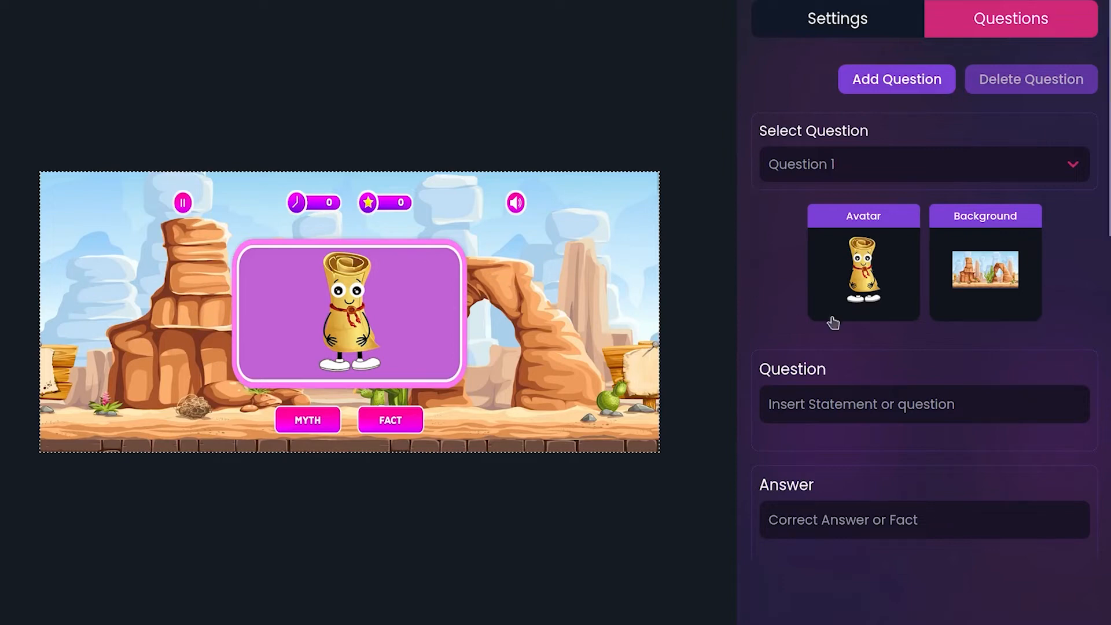
# Replace Question 1's placeholder text with "TRUE or FALSE: Polar bears are the strongest mammals."
pyautogui.moveTo(958, 403); pyautogui.dragTo(726, 296)
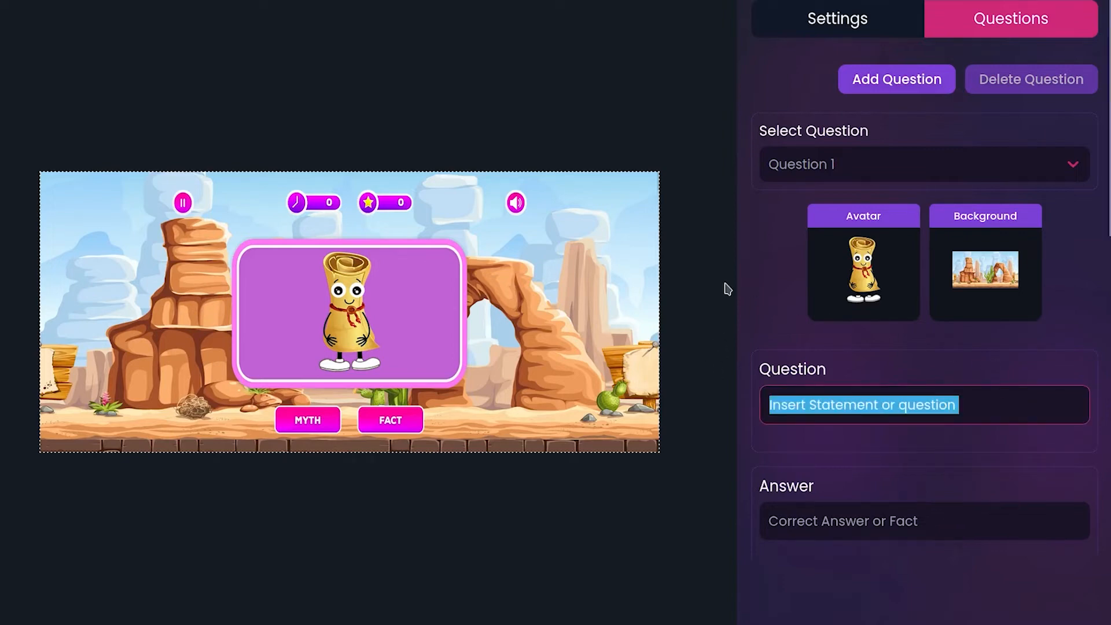
pyautogui.write('TRUE or FALSE')
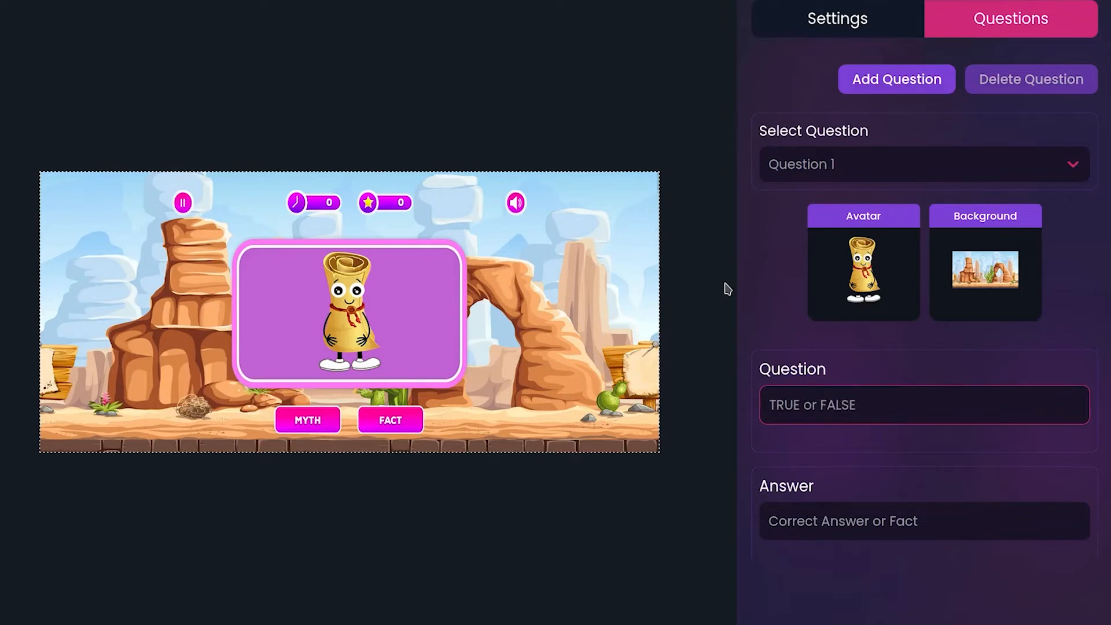
pyautogui.write(': Polar bears ar')
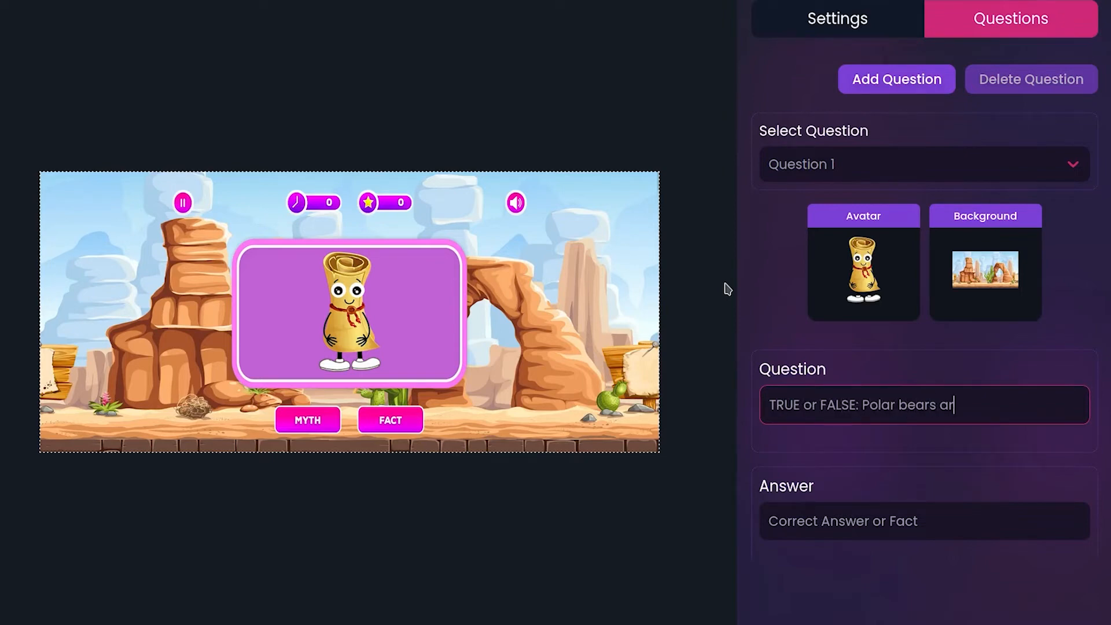
pyautogui.write('e the strongest mammals.')
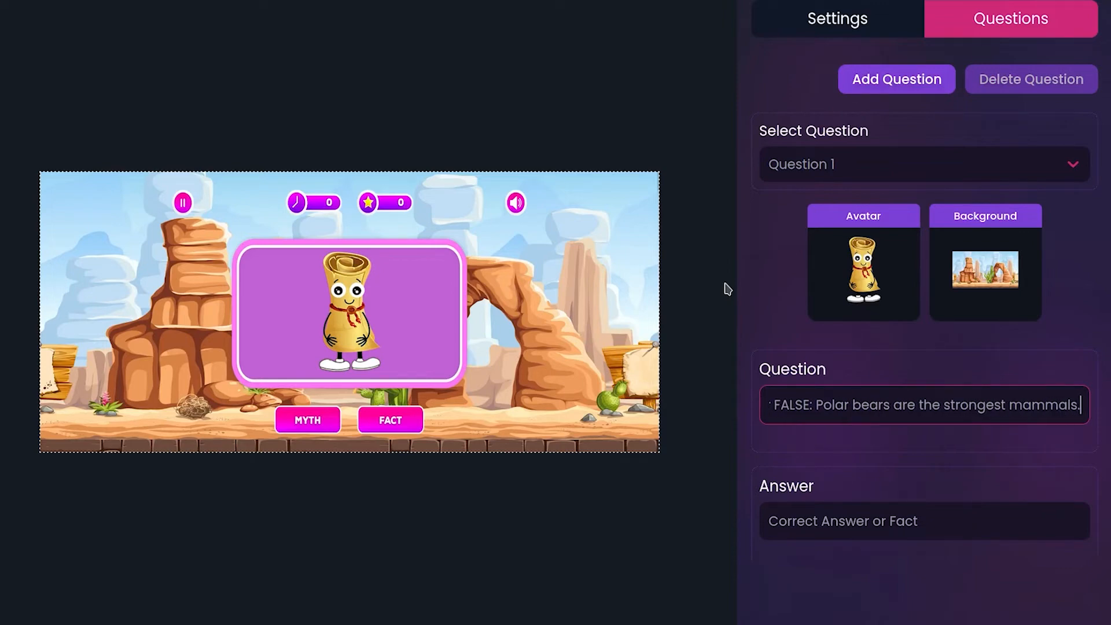
pyautogui.click(1002, 439)
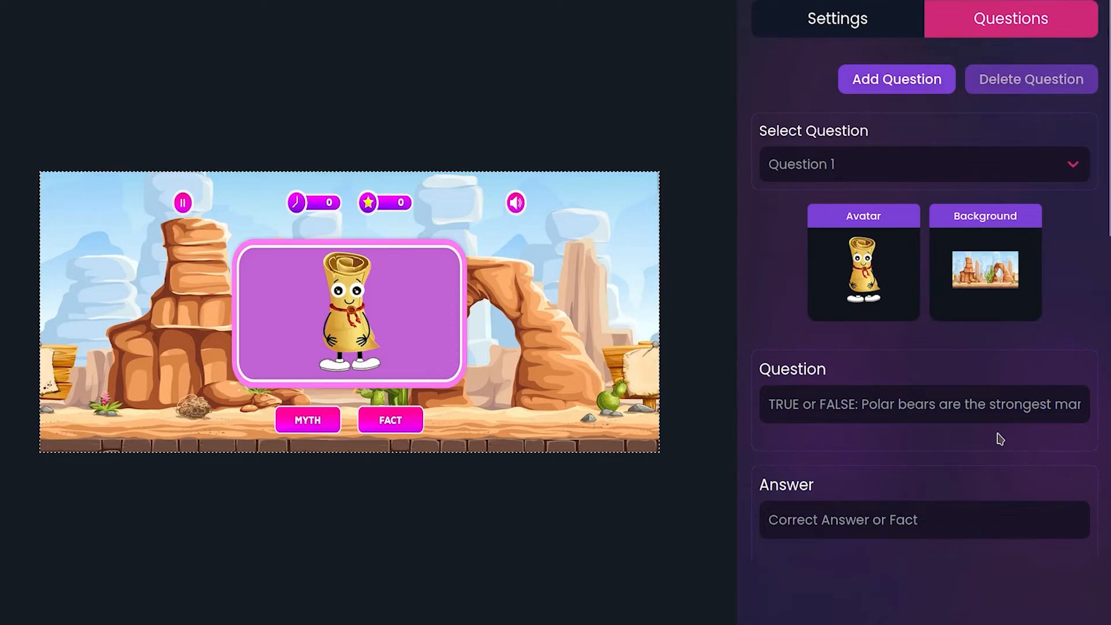
# Set Question 1's correct answer to "False" and its wrong answer to "True"
pyautogui.moveTo(948, 514); pyautogui.dragTo(728, 497)
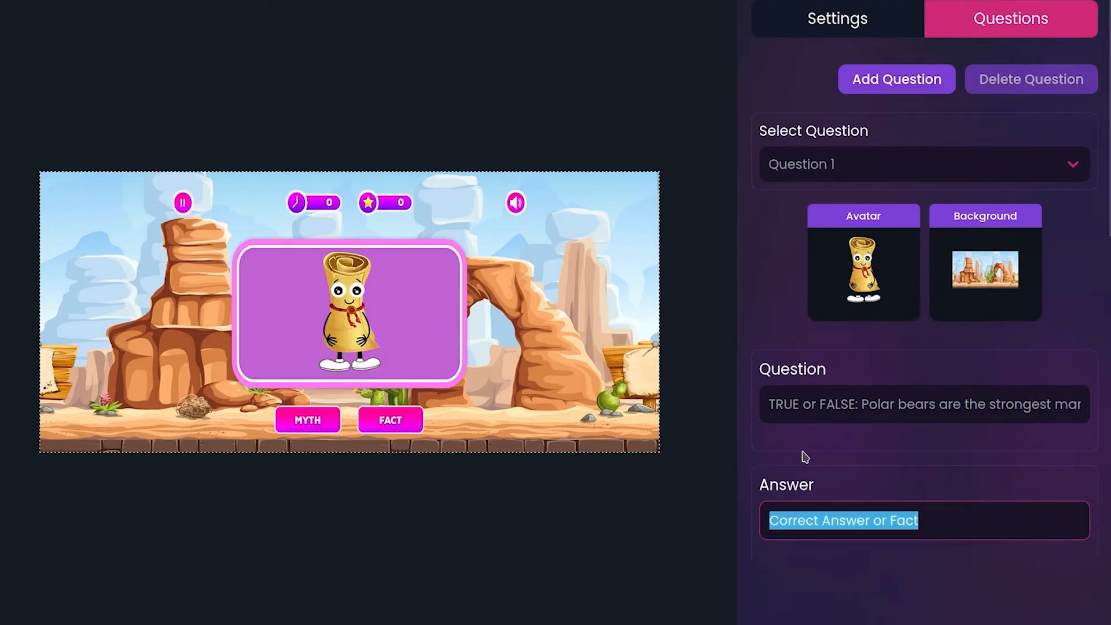
pyautogui.write('False')
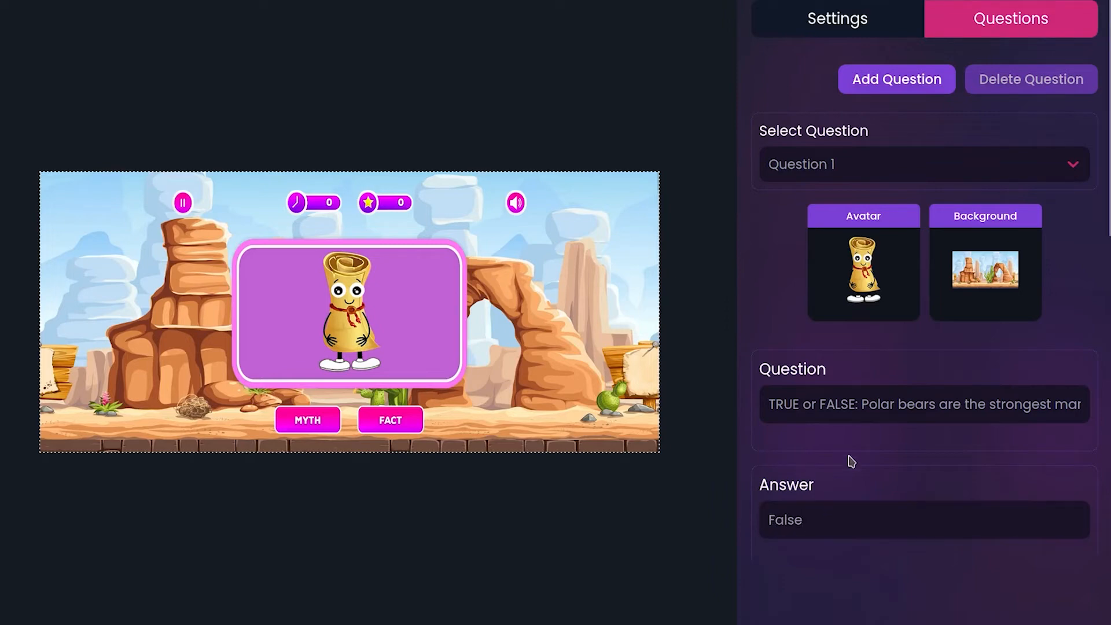
pyautogui.press('Tab')
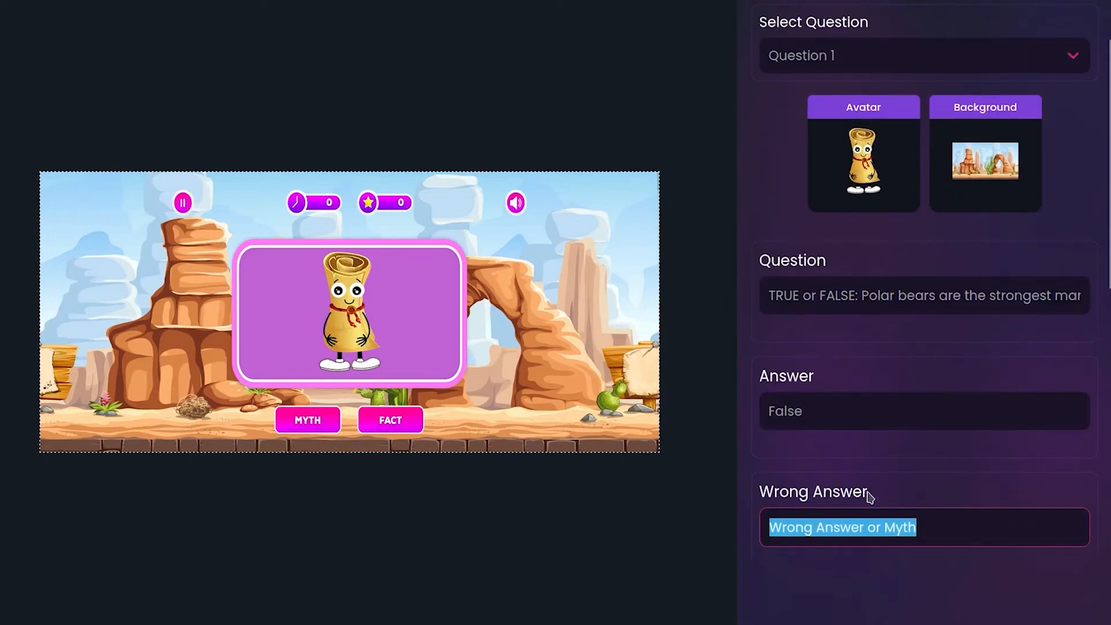
pyautogui.doubleClick(923, 524)
pyautogui.tripleClick(923, 525)
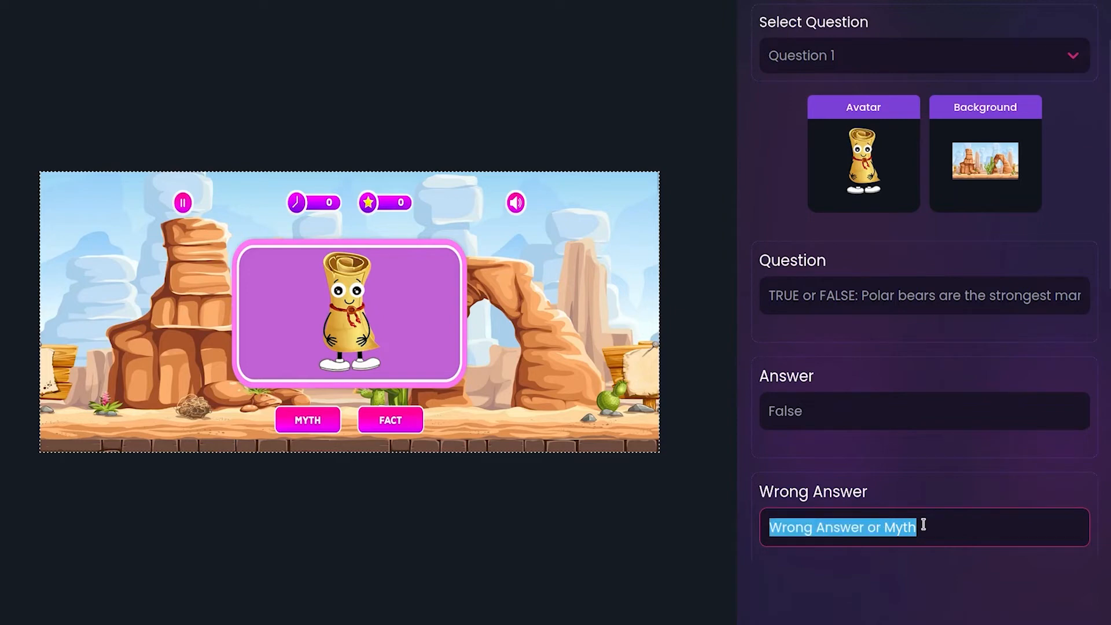
pyautogui.write('True')
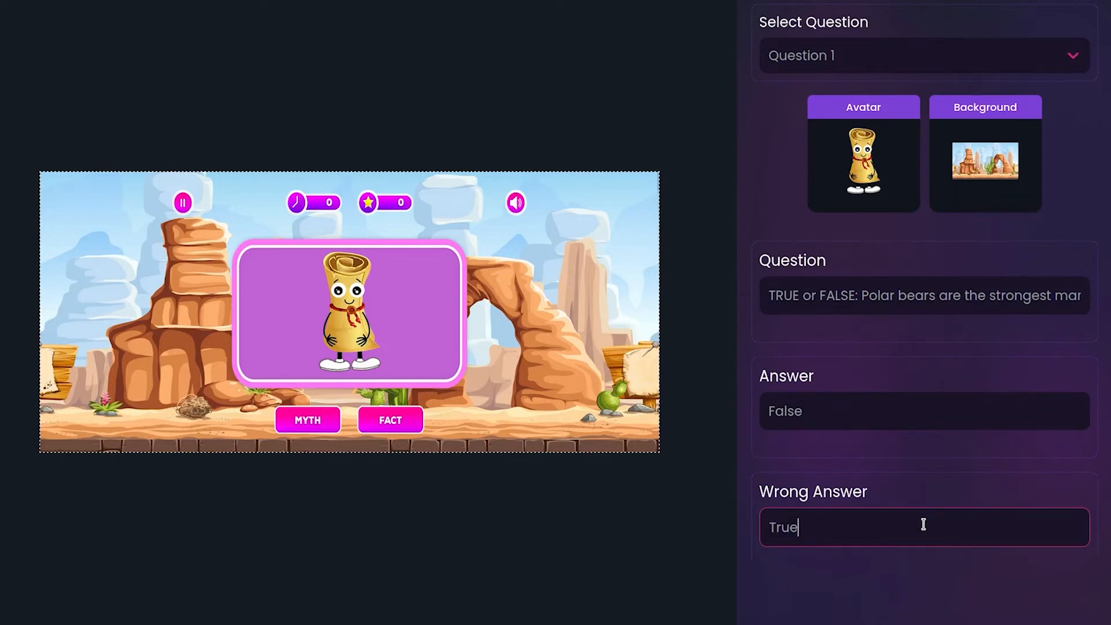
pyautogui.click(952, 476)
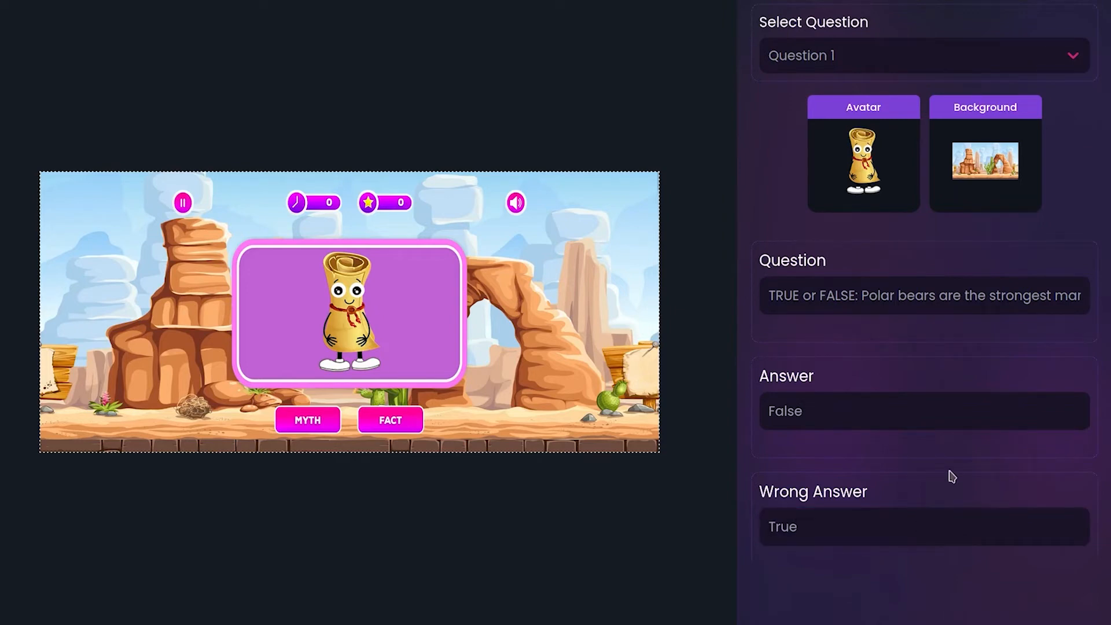
# Replace Question 1's closing answer with "The blue whale is the strongest mammal in the world!"
pyautogui.scroll(-2, 952, 476)
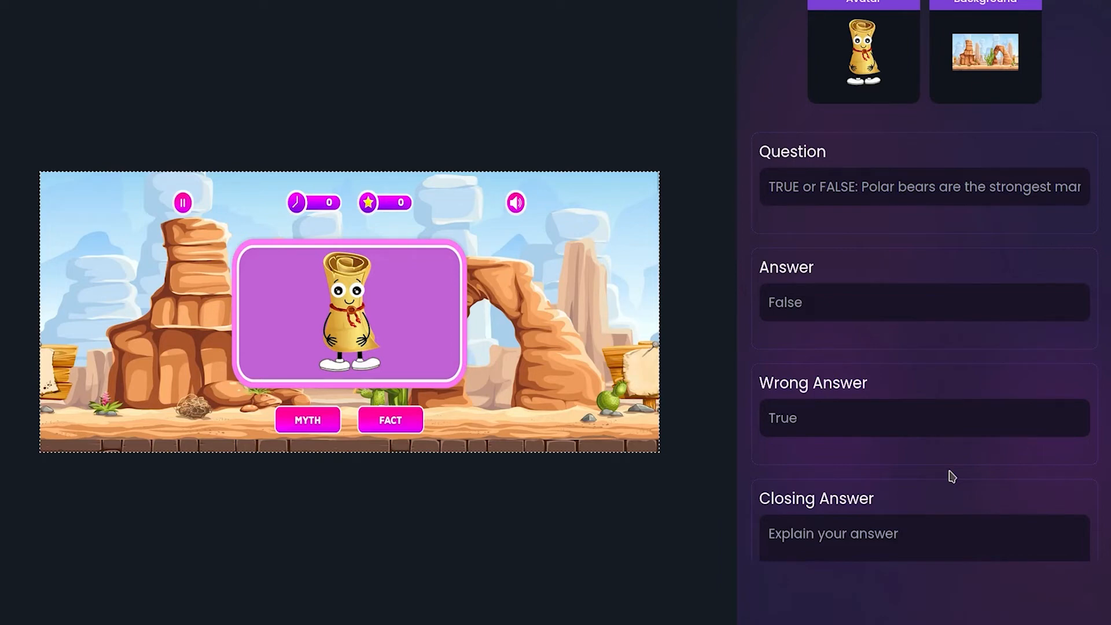
pyautogui.scroll(-2, 949, 463)
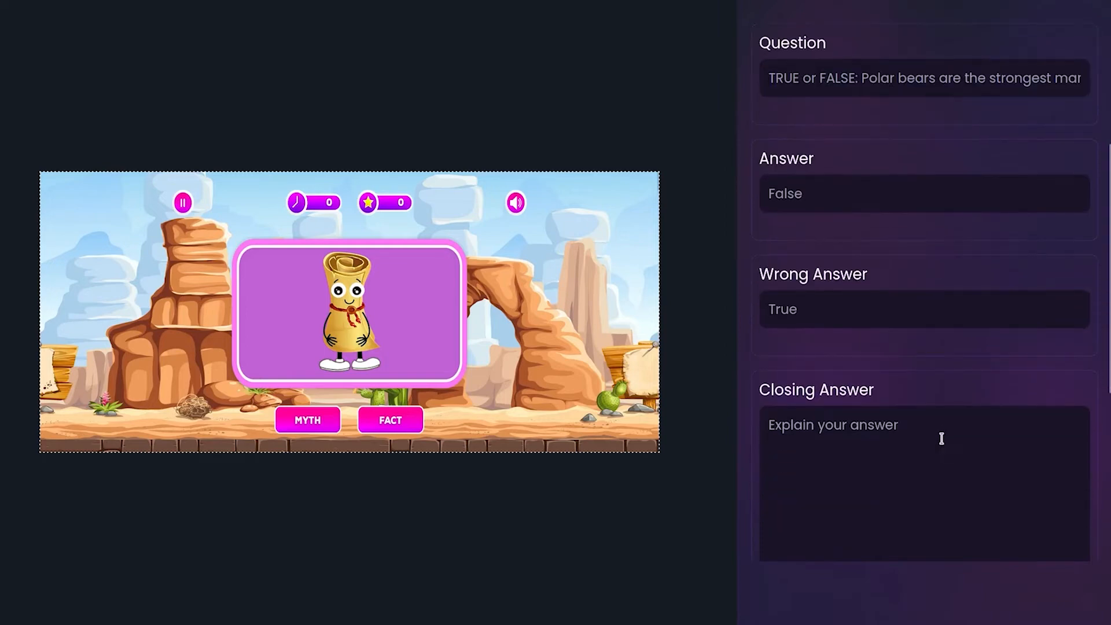
pyautogui.moveTo(900, 426); pyautogui.dragTo(767, 411)
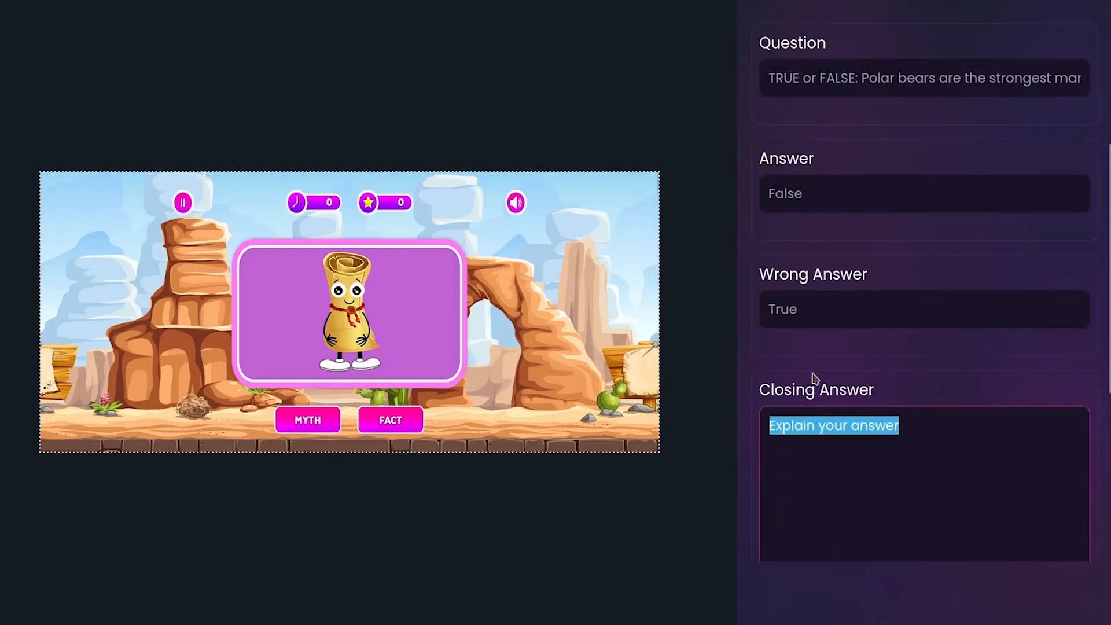
pyautogui.write('The blue wha')
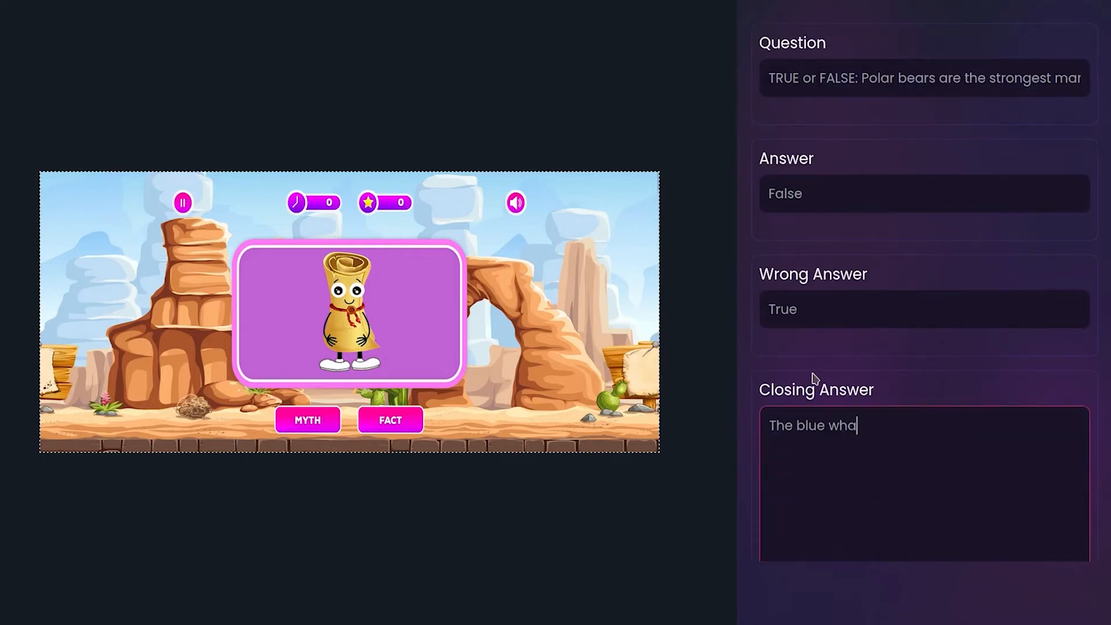
pyautogui.write('le is the stronges')
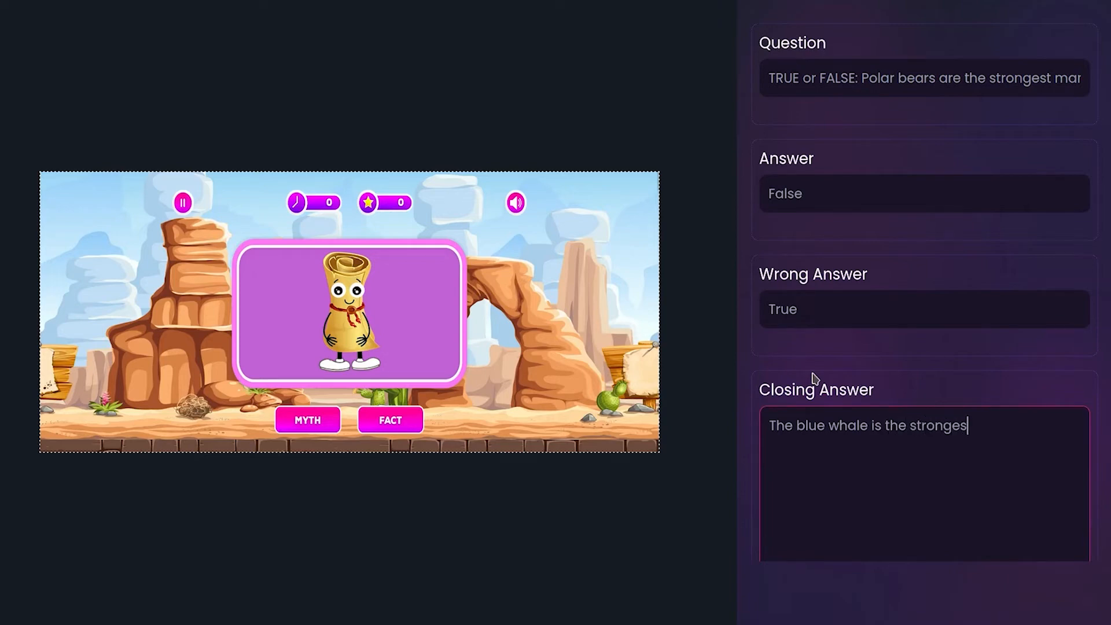
pyautogui.write('t mammal in the worl')
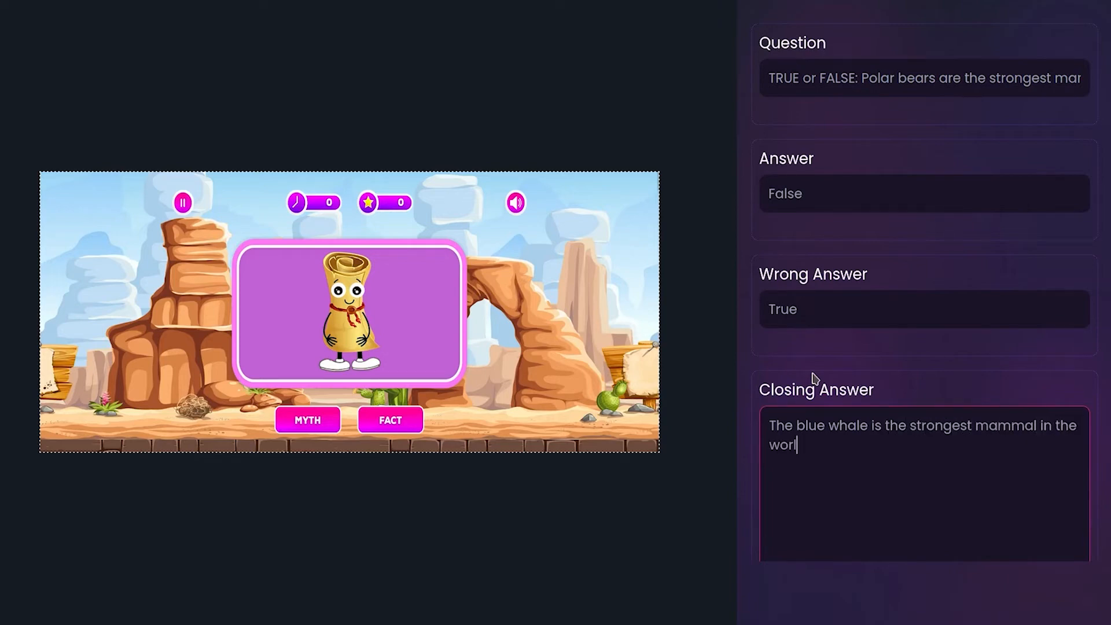
pyautogui.write('d!')
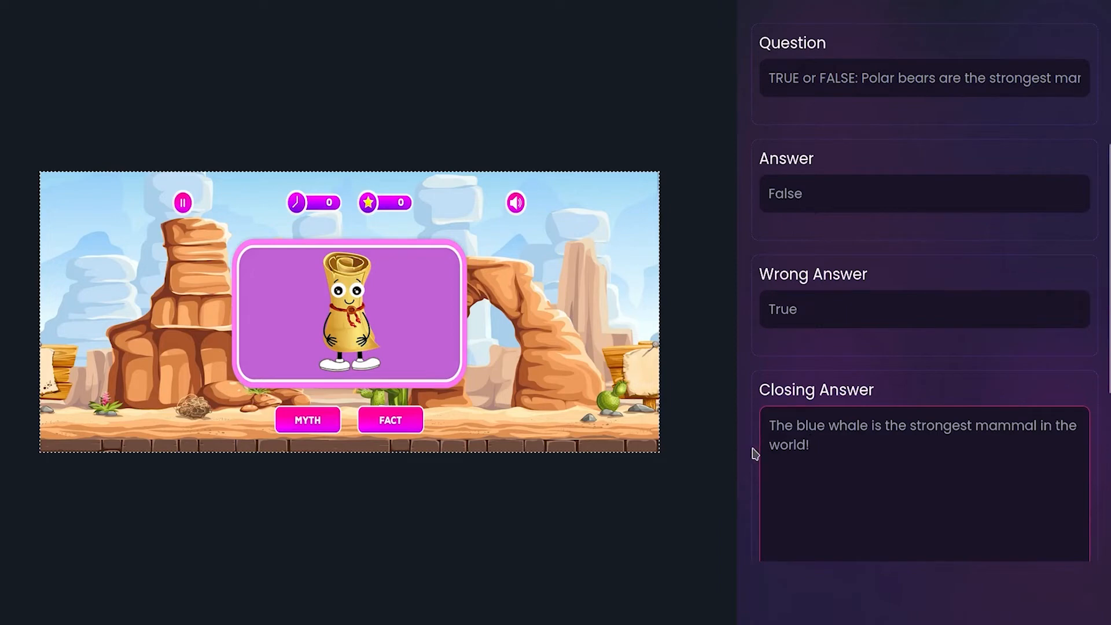
# Consult the open web article on the 10 strongest animals, and cite "A-Z Animals" as Question 1's source
pyautogui.scroll(-2, 754, 454)
pyautogui.scroll(-4, 754, 453)
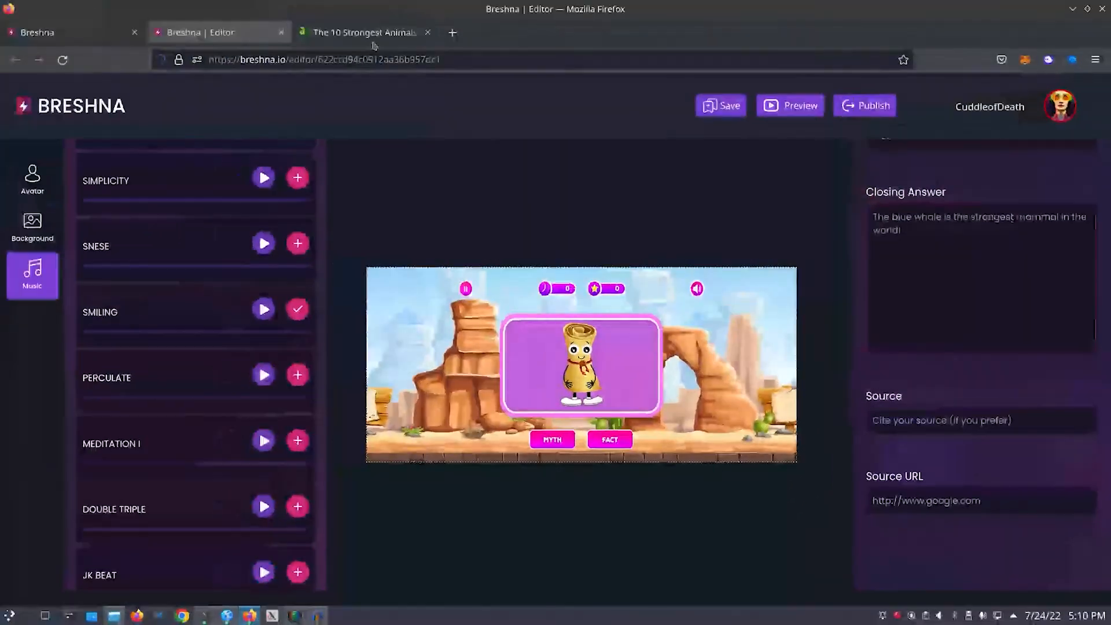
pyautogui.click(369, 33)
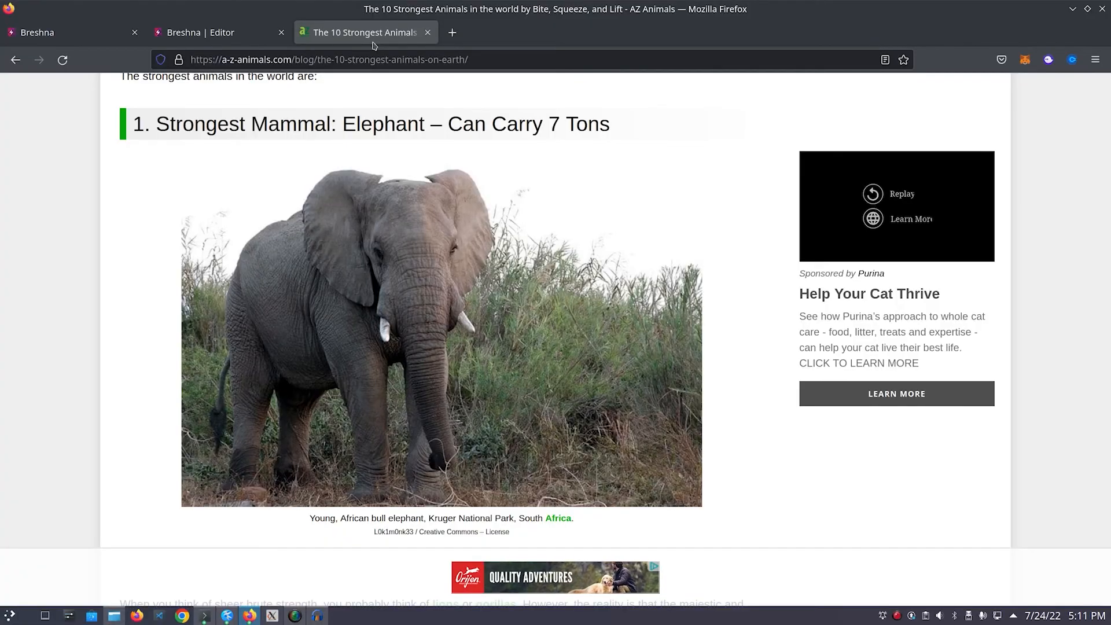
pyautogui.click(250, 33)
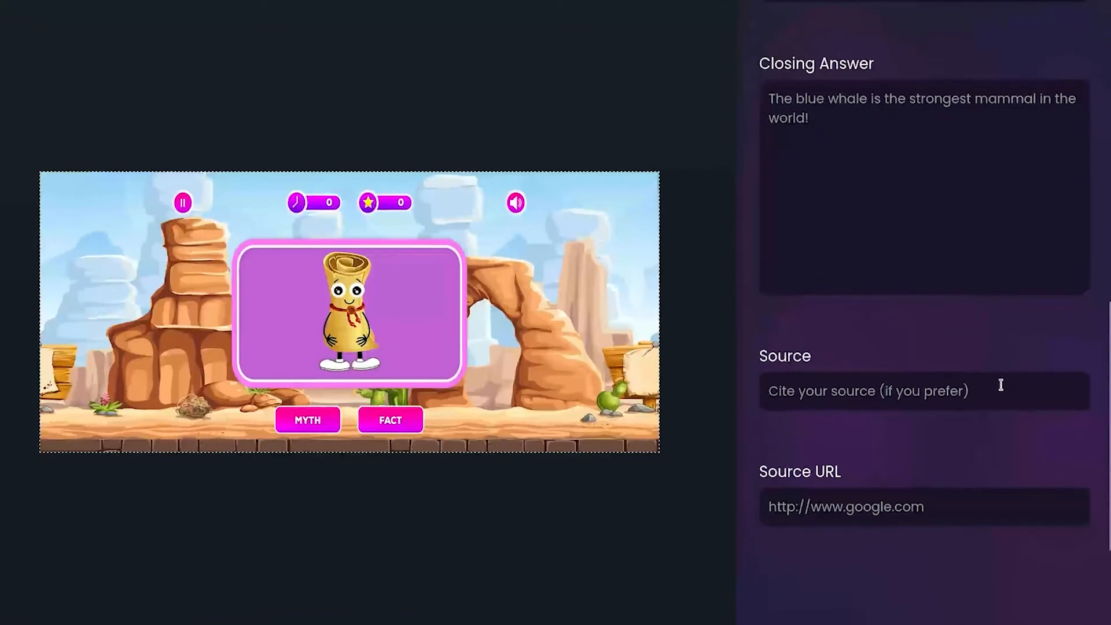
pyautogui.click(880, 401)
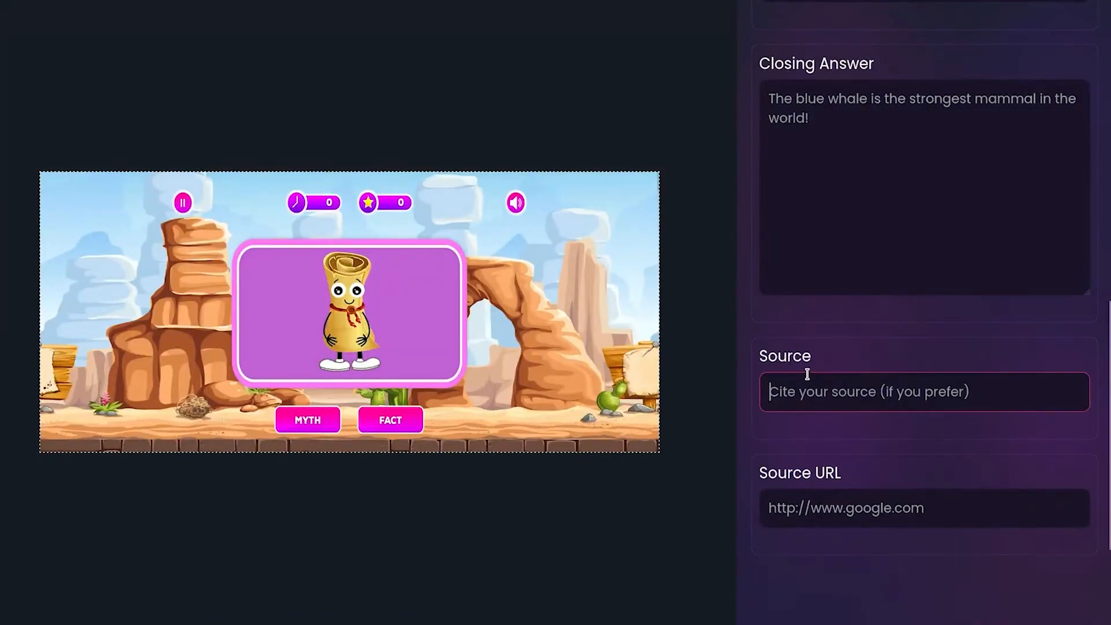
pyautogui.moveTo(1004, 392); pyautogui.dragTo(742, 379)
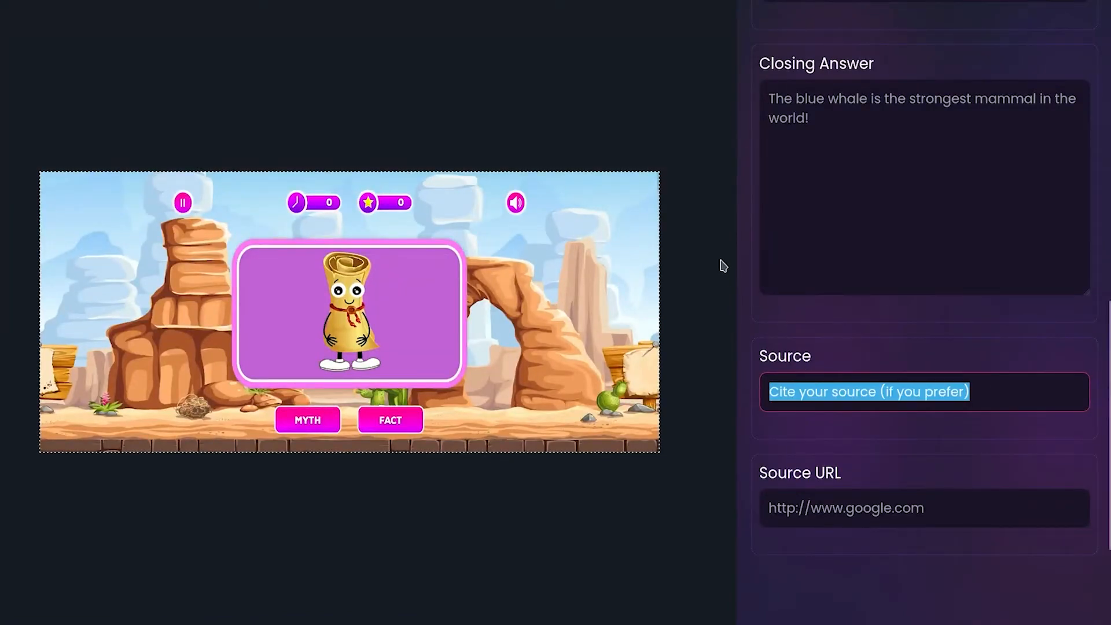
pyautogui.write('A-Z')
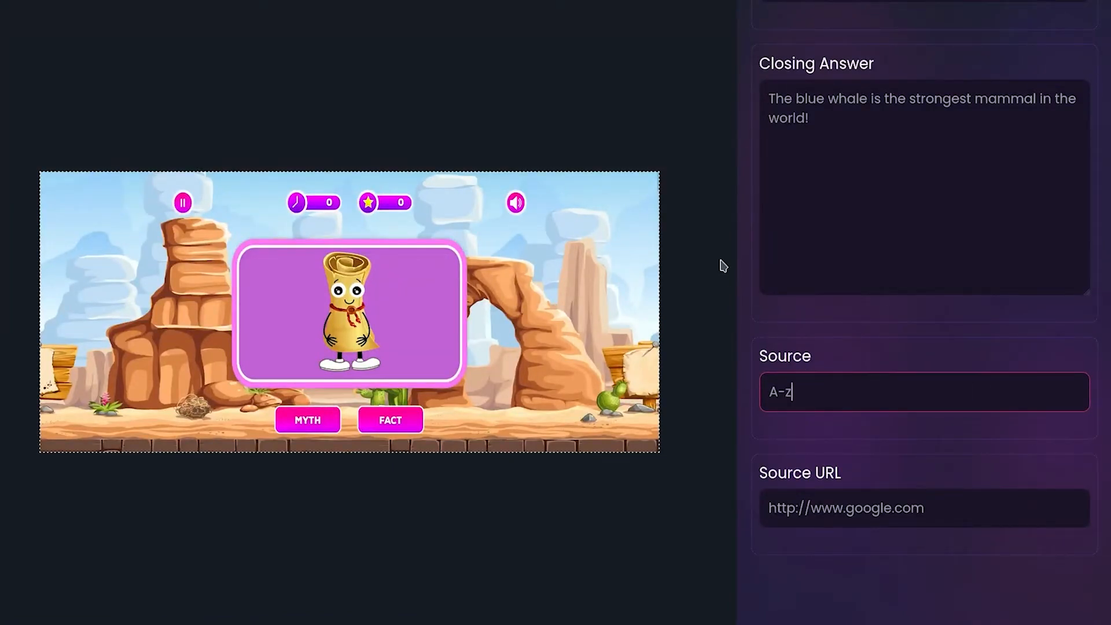
pyautogui.write('Z Animals')
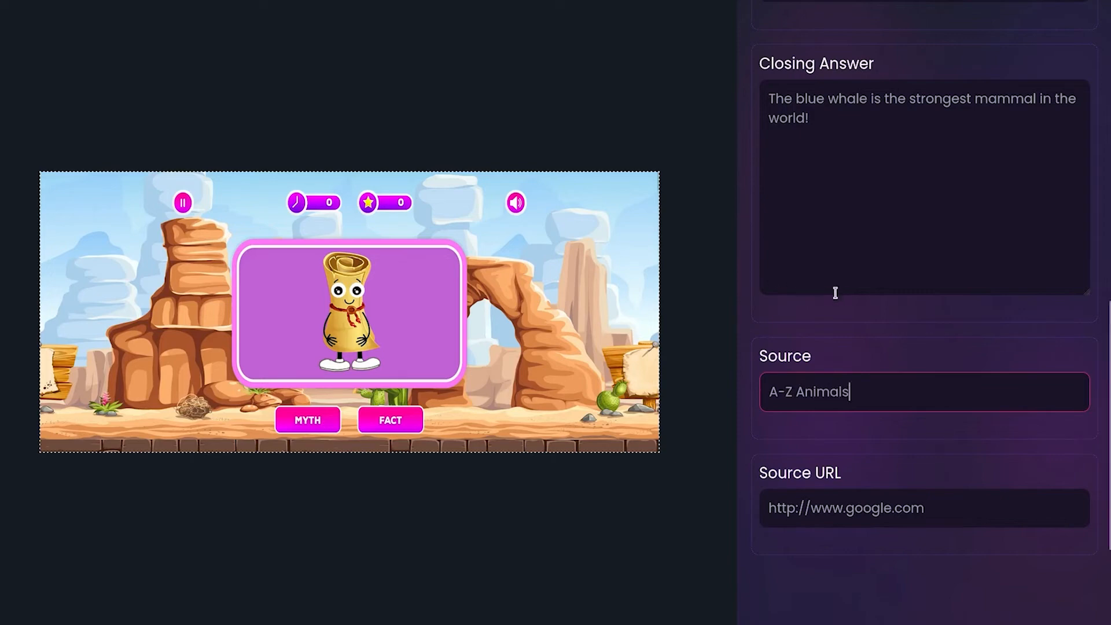
pyautogui.scroll(-1, 894, 316)
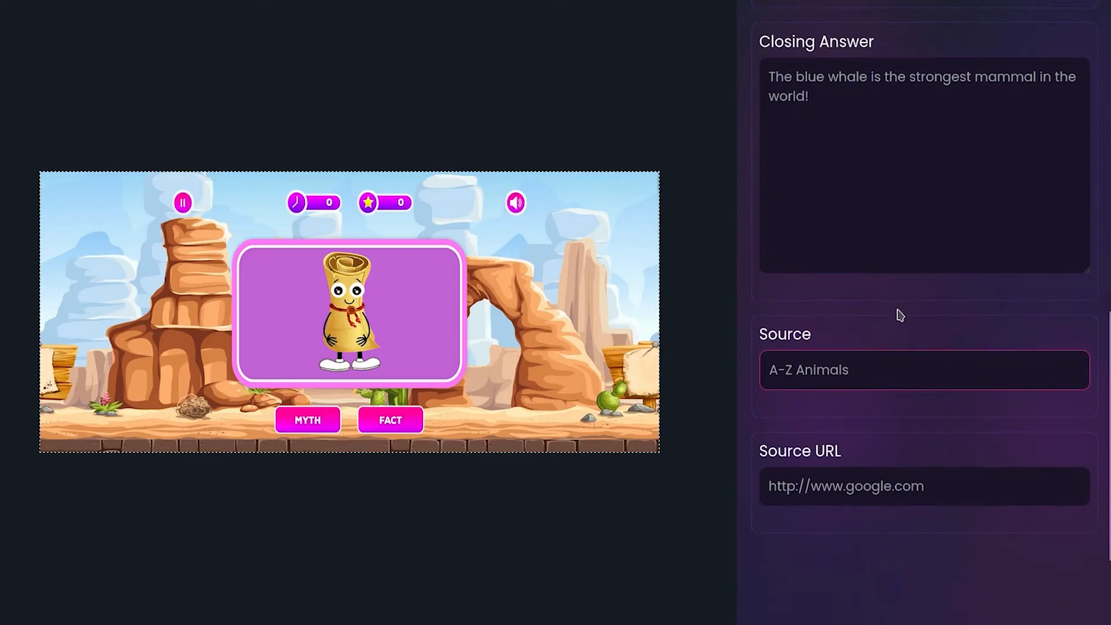
pyautogui.tripleClick(957, 486)
pyautogui.hotkey('ctrl', 'v')
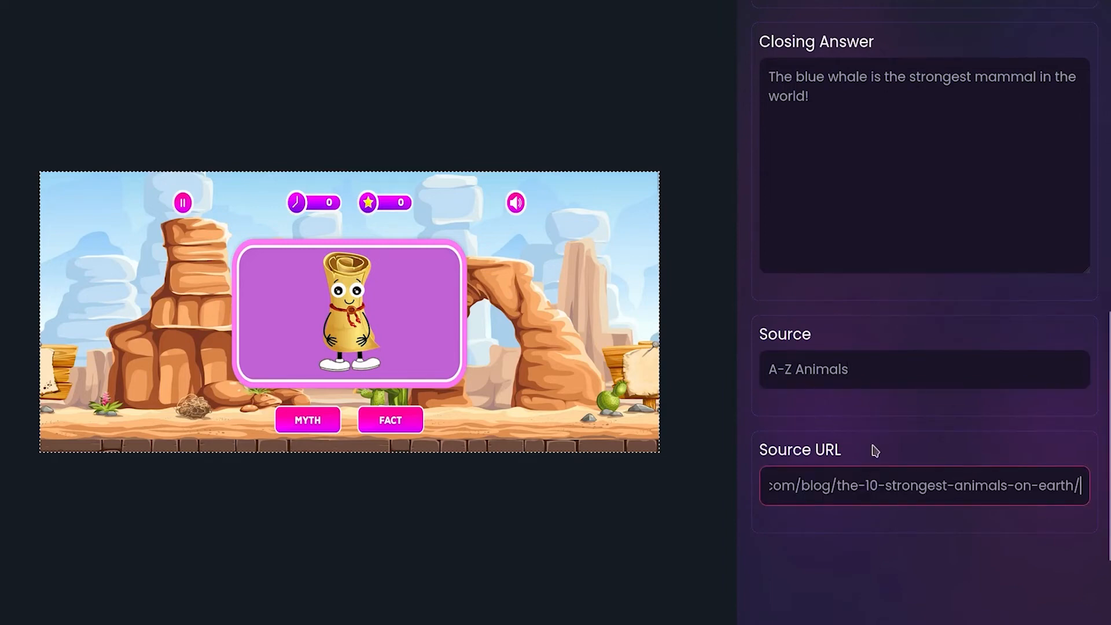
# Add a second question with the text "TRUE or FALSE: The Hercules beetle is the strongest insect in the world"
pyautogui.scroll(10, 875, 451)
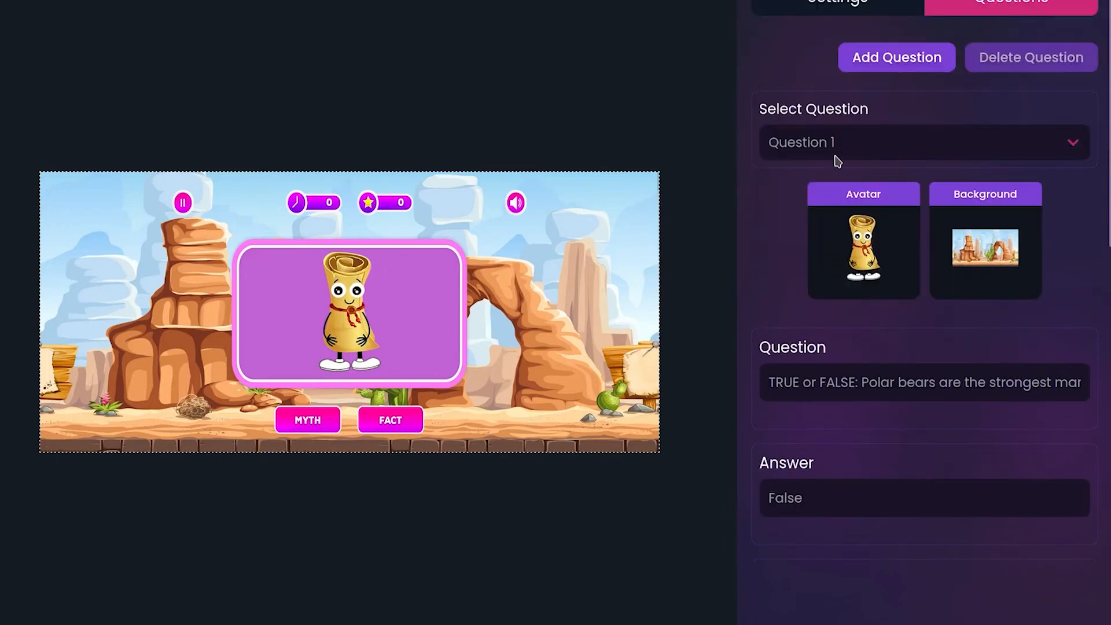
pyautogui.scroll(1, 852, 144)
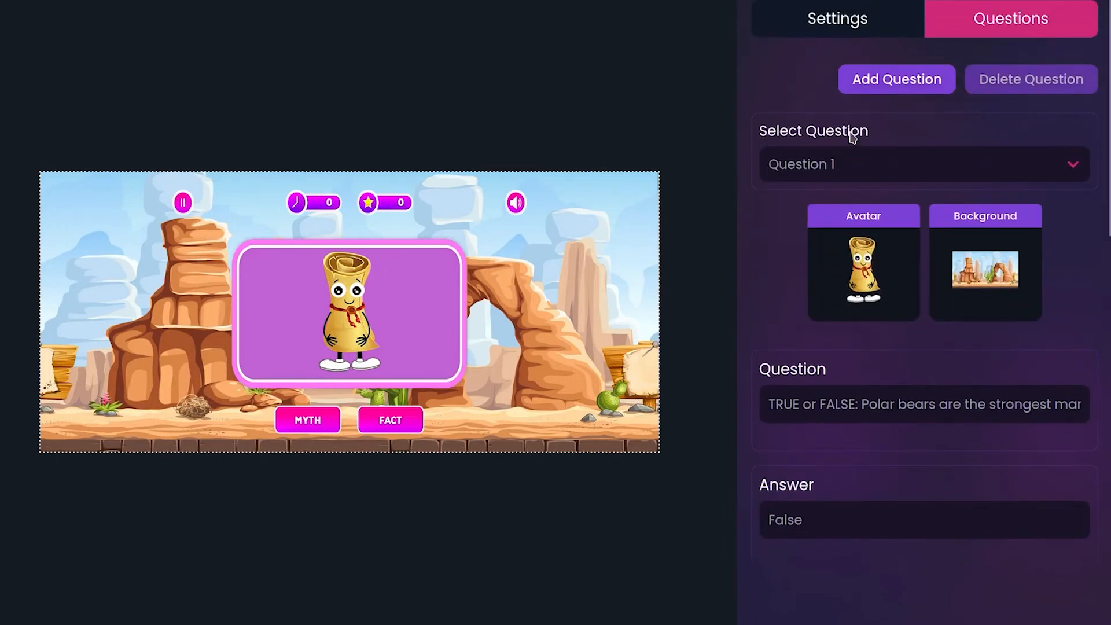
pyautogui.click(876, 87)
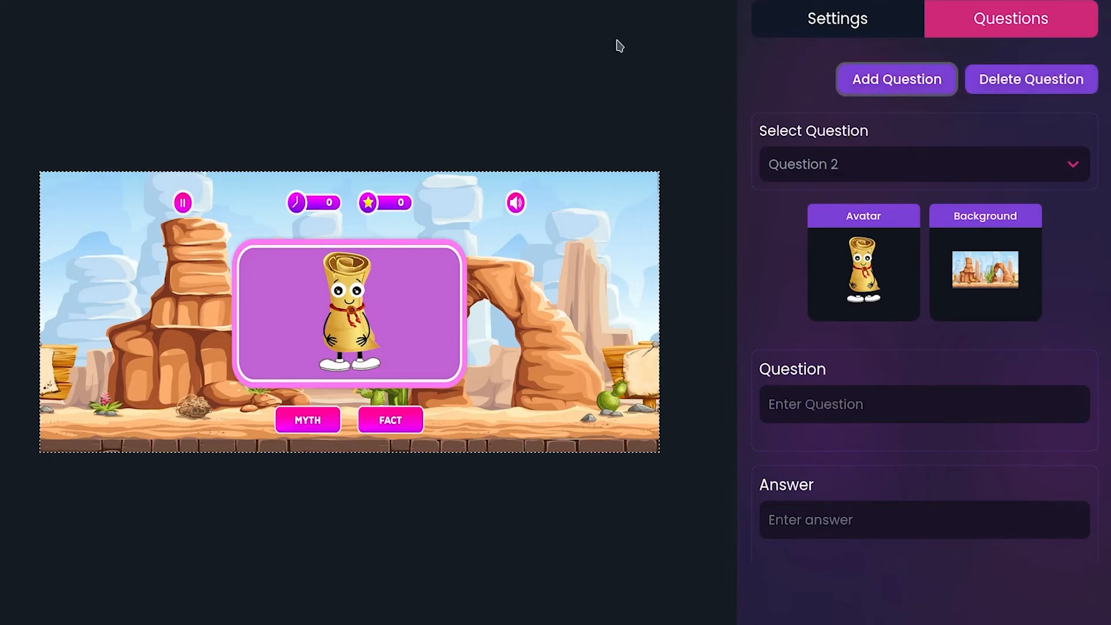
pyautogui.click(938, 393)
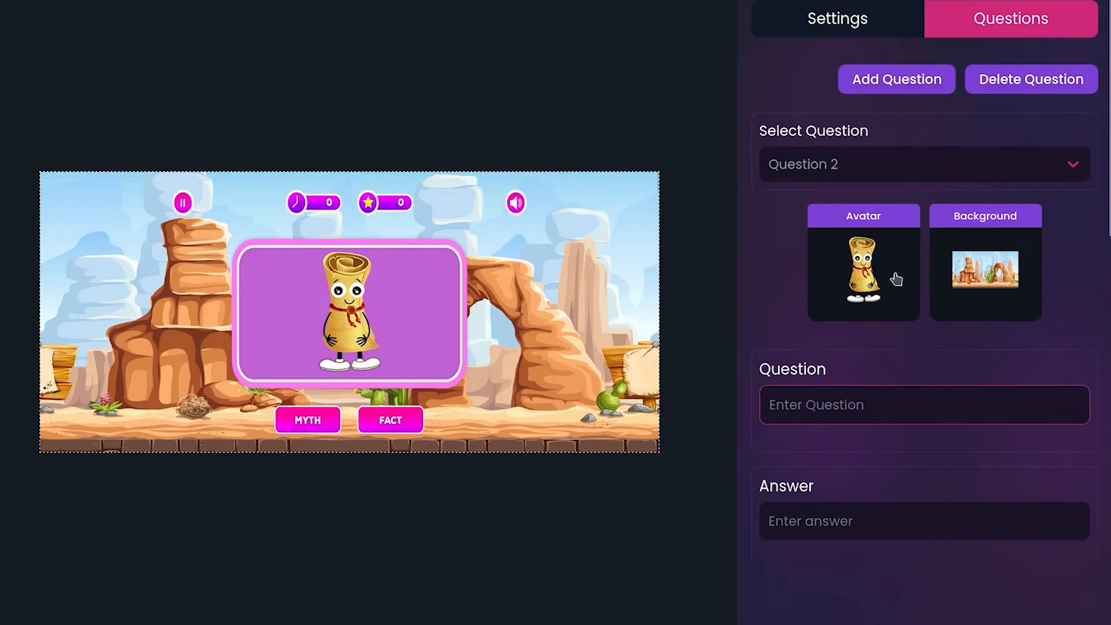
pyautogui.write('TRUE or')
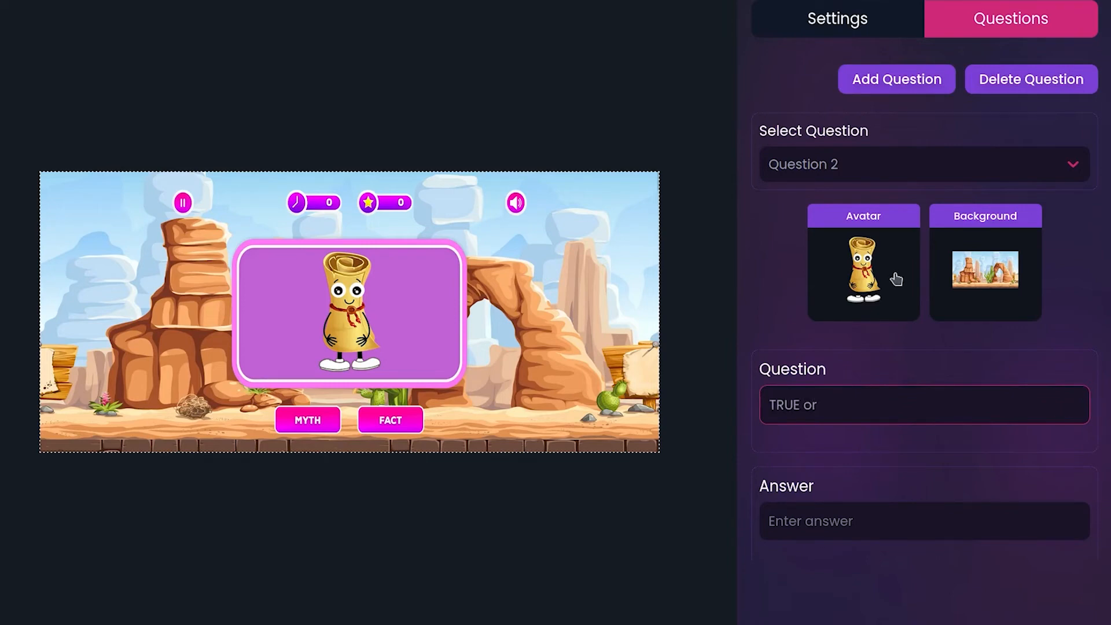
pyautogui.write(' FALSE: The Hercu')
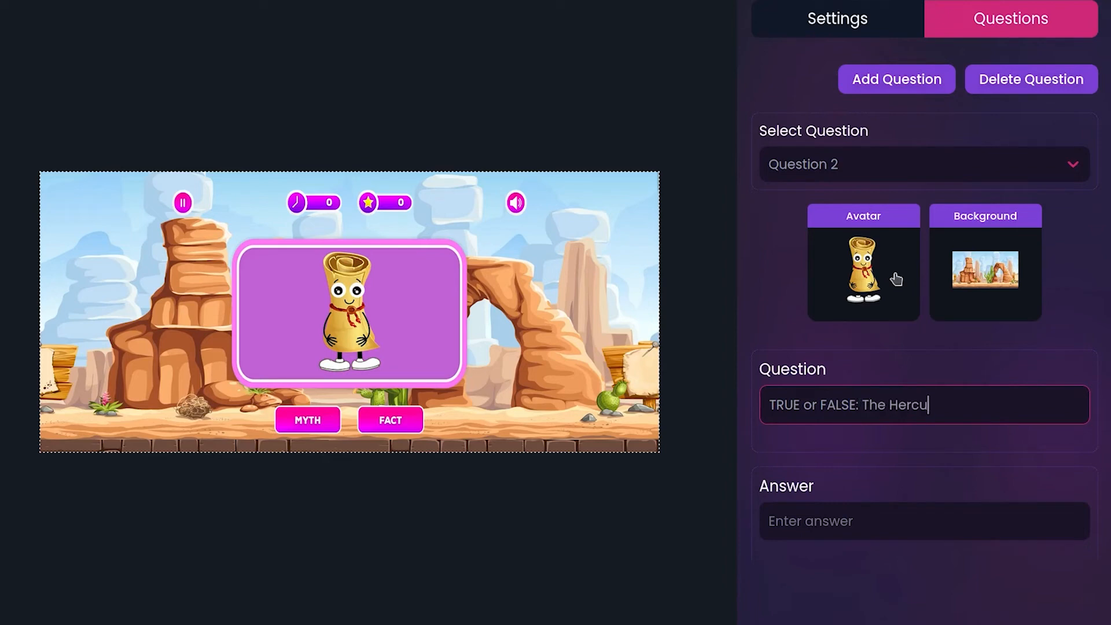
pyautogui.write('les beetle is the strongest ins')
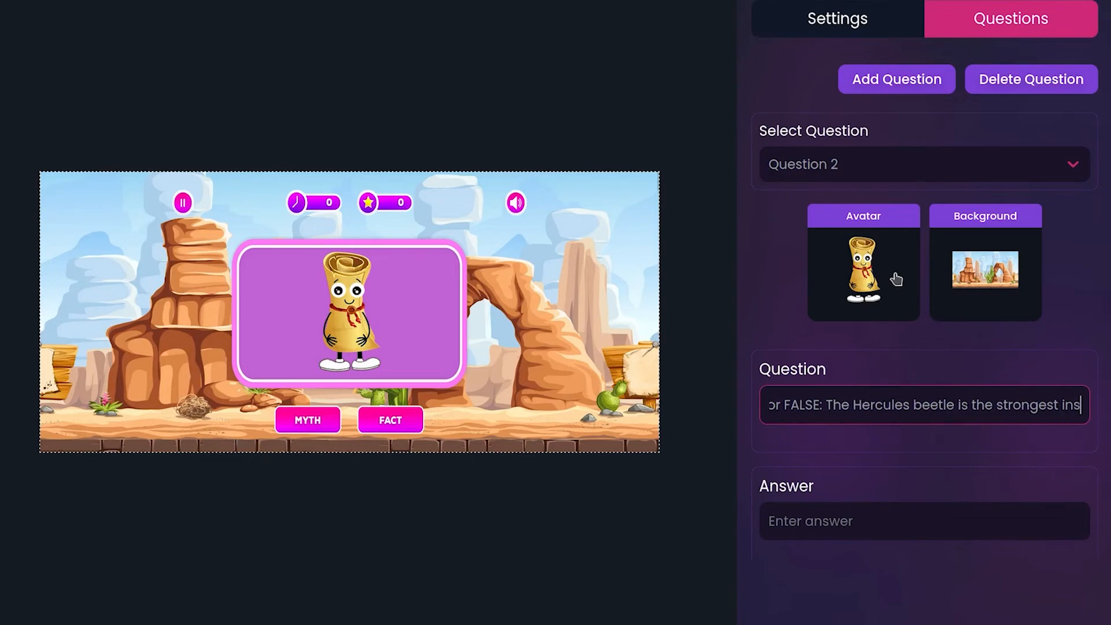
pyautogui.write('ect in the world')
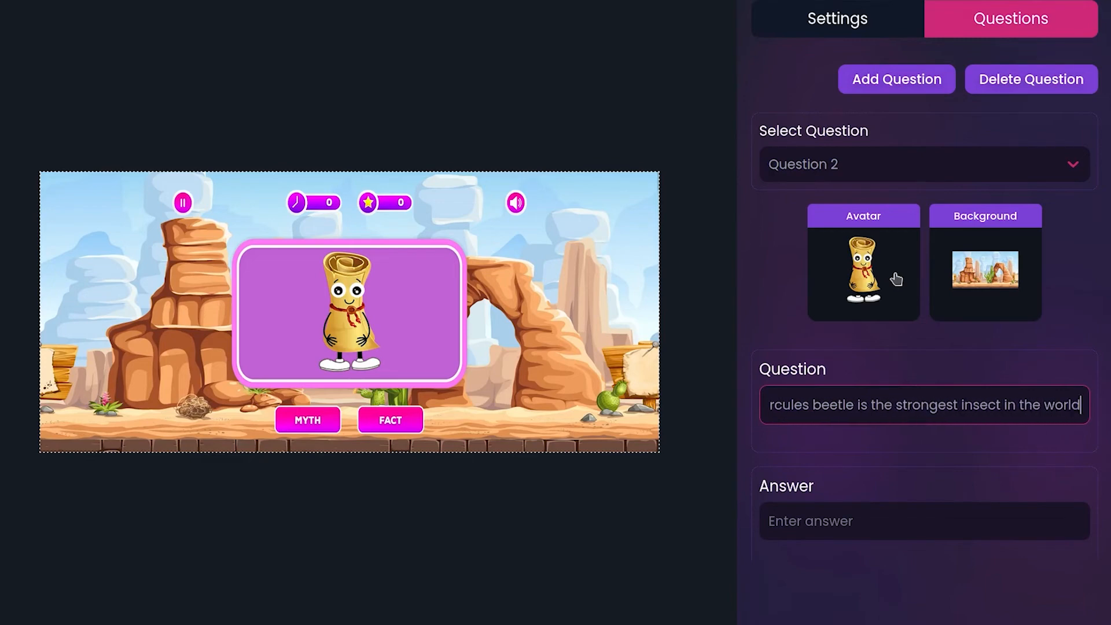
# Finish Question 2's text with a period, and set its answer to "True" and wrong answer to "False"
pyautogui.write('.')
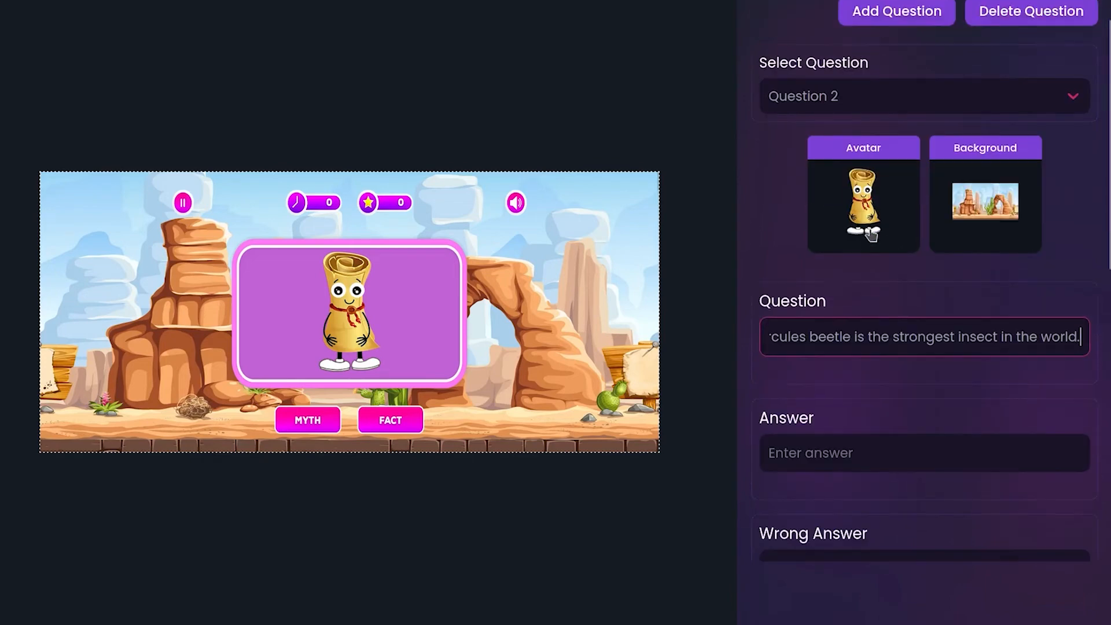
pyautogui.scroll(-4, 866, 241)
pyautogui.click(873, 301)
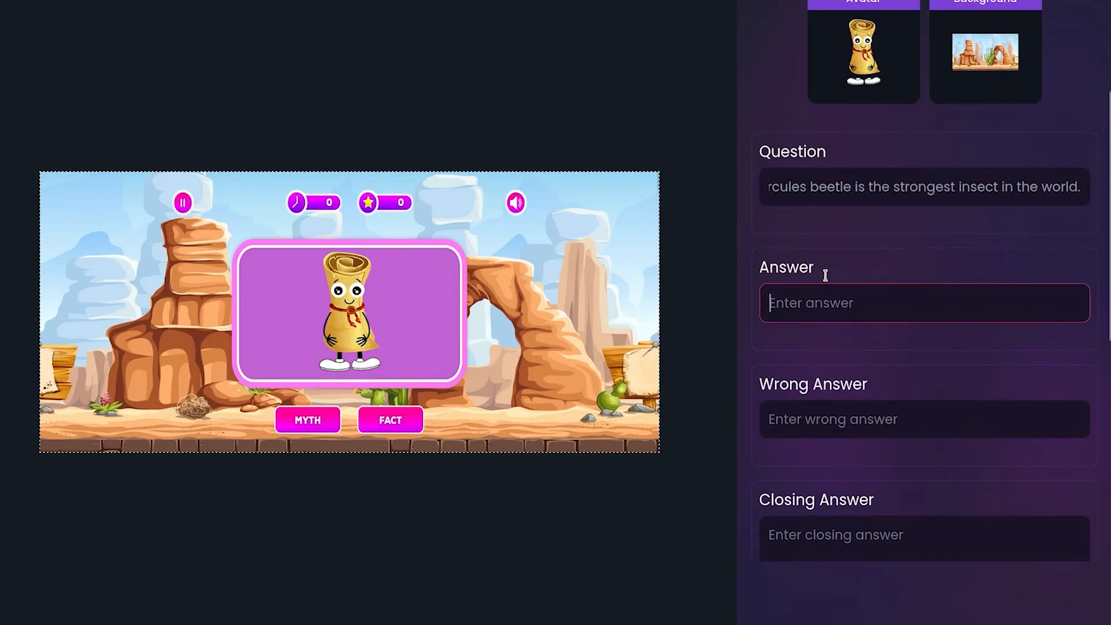
pyautogui.write('True')
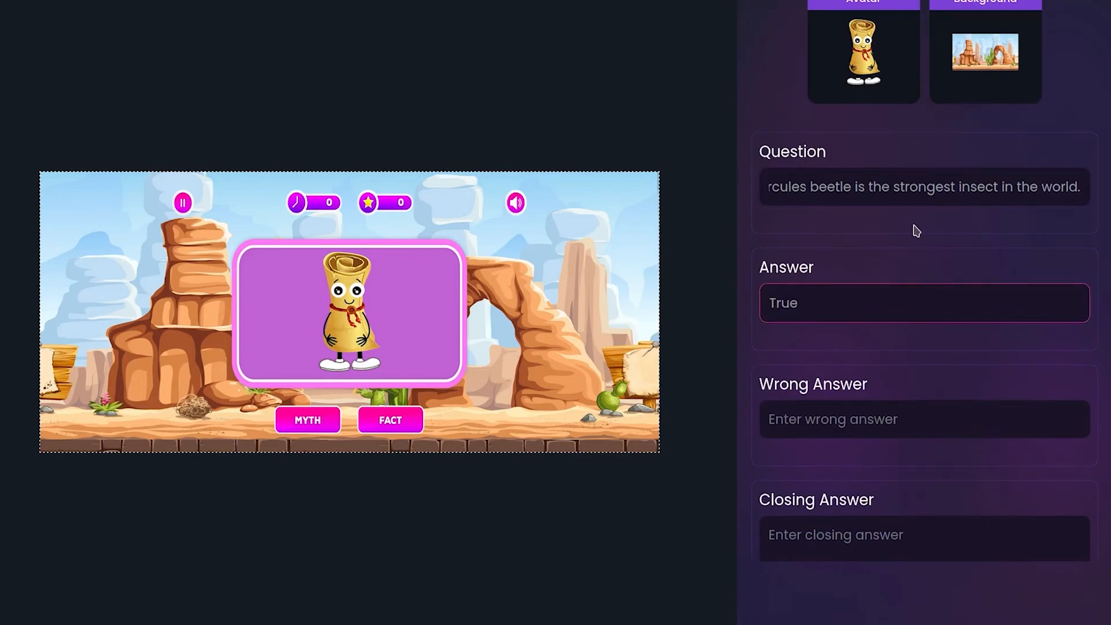
pyautogui.click(933, 396)
pyautogui.write('False')
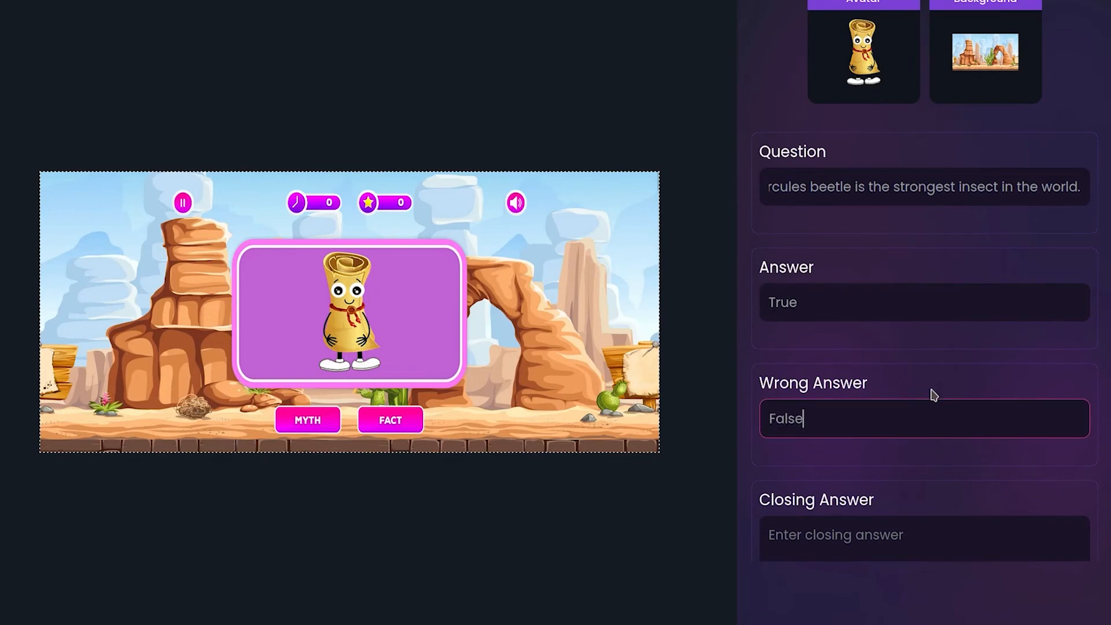
# Enter Question 2's closing answer as "TRUE! The Hercules beetle can lift up to 850 times its own body weight."
pyautogui.scroll(-2, 984, 359)
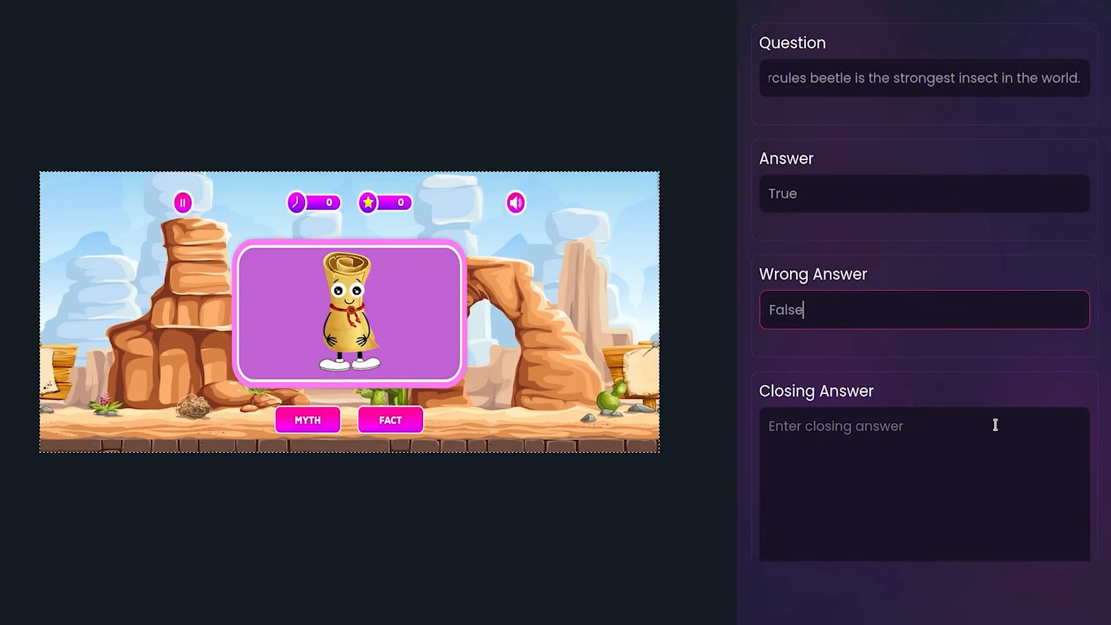
pyautogui.click(967, 431)
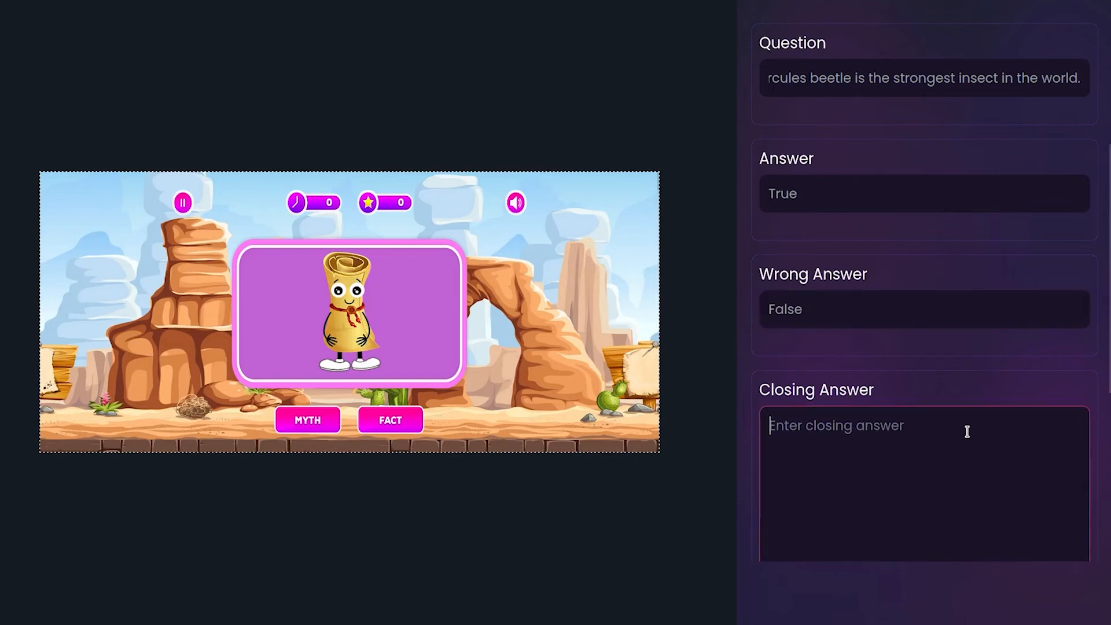
pyautogui.write('TRUE')
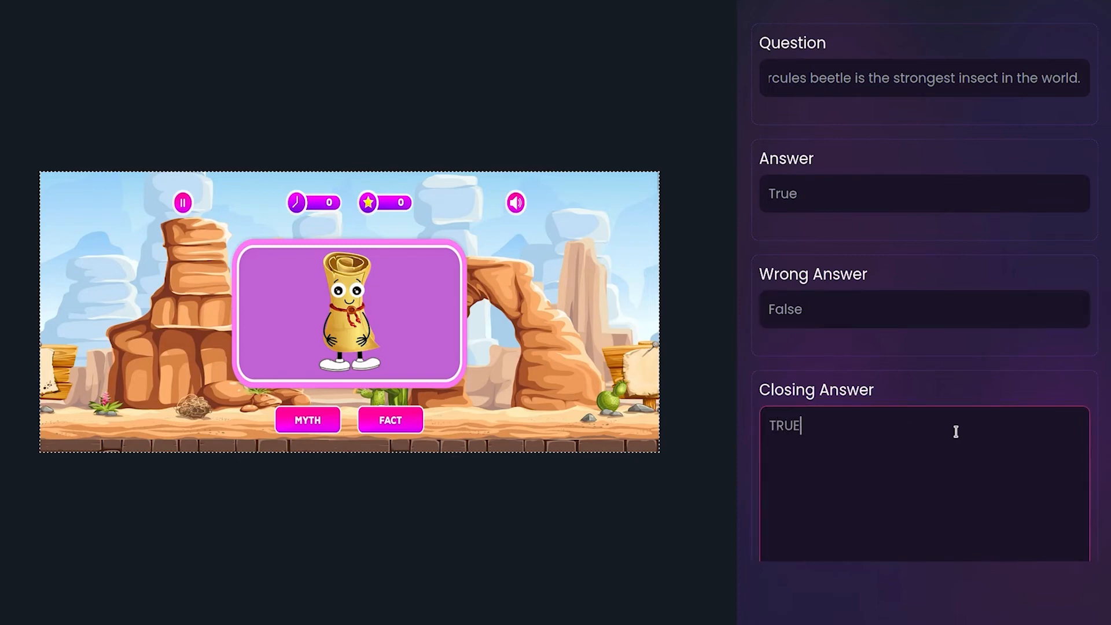
pyautogui.write('! The Herculese')
pyautogui.press('BackSpace')
pyautogui.write('beetle')
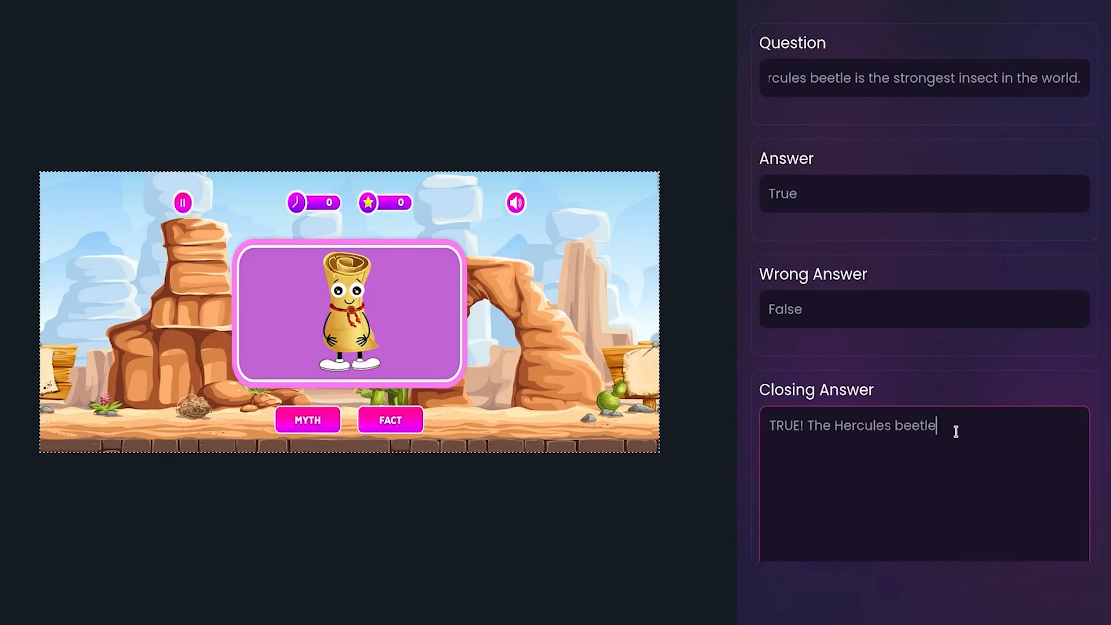
pyautogui.write(' can lift up to 750 time')
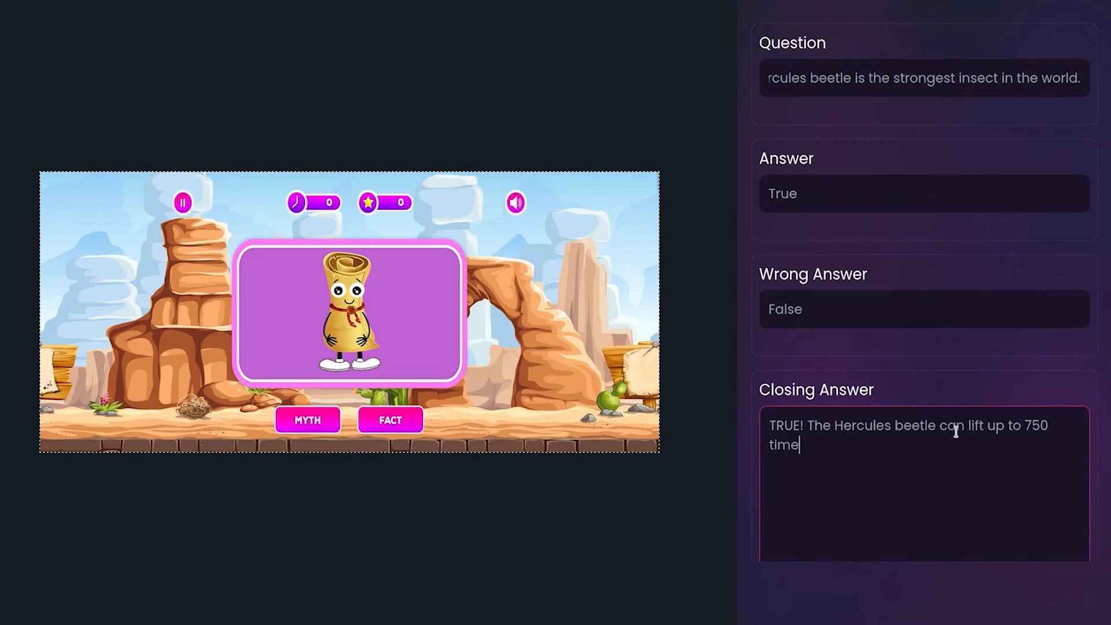
pyautogui.press('BackSpace')
pyautogui.press('BackSpace')
pyautogui.press('BackSpace')
pyautogui.press('BackSpace')
pyautogui.press('BackSpace')
pyautogui.press('BackSpace')
pyautogui.press('BackSpace')
pyautogui.press('BackSpace')
pyautogui.write('58')
pyautogui.press('BackSpace')
pyautogui.press('BackSpace')
pyautogui.write('850 times its own body weight.')
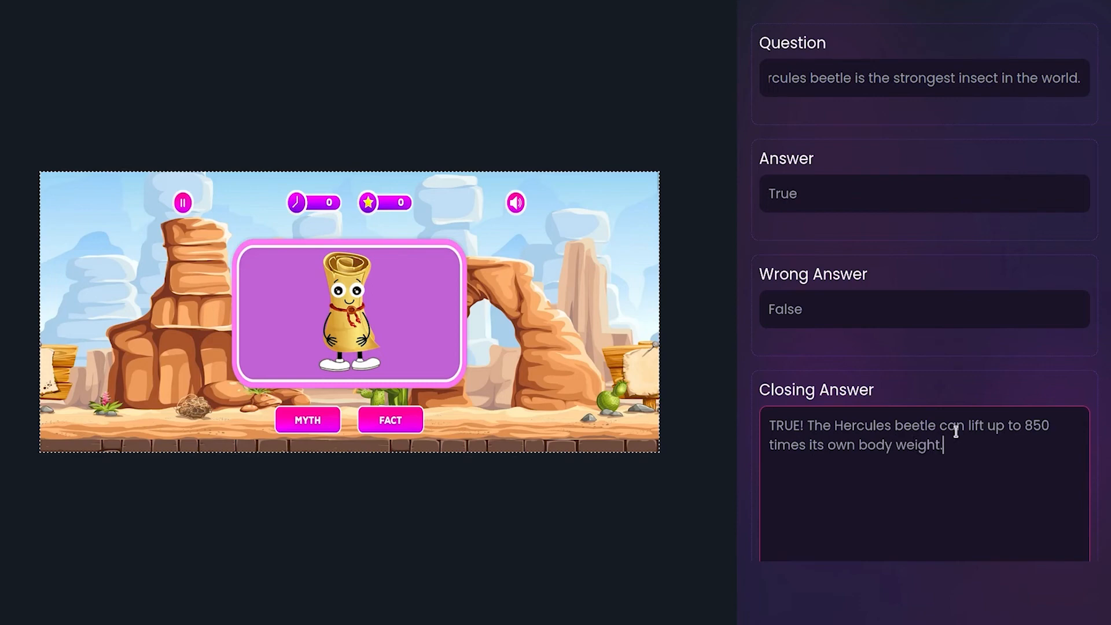
pyautogui.scroll(-2, 878, 429)
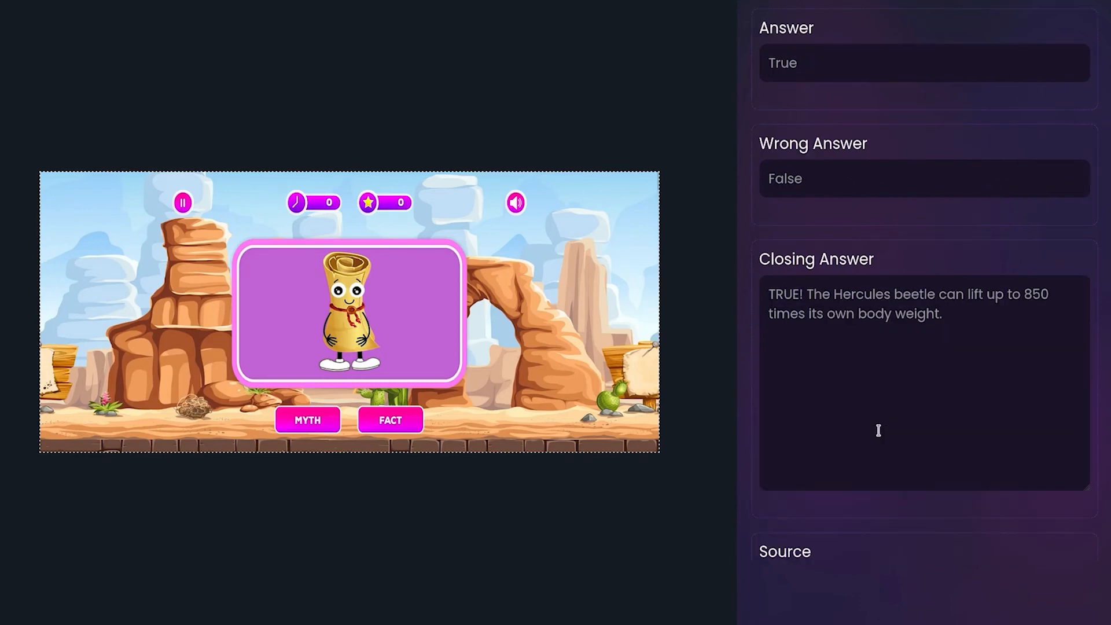
pyautogui.scroll(-2, 878, 430)
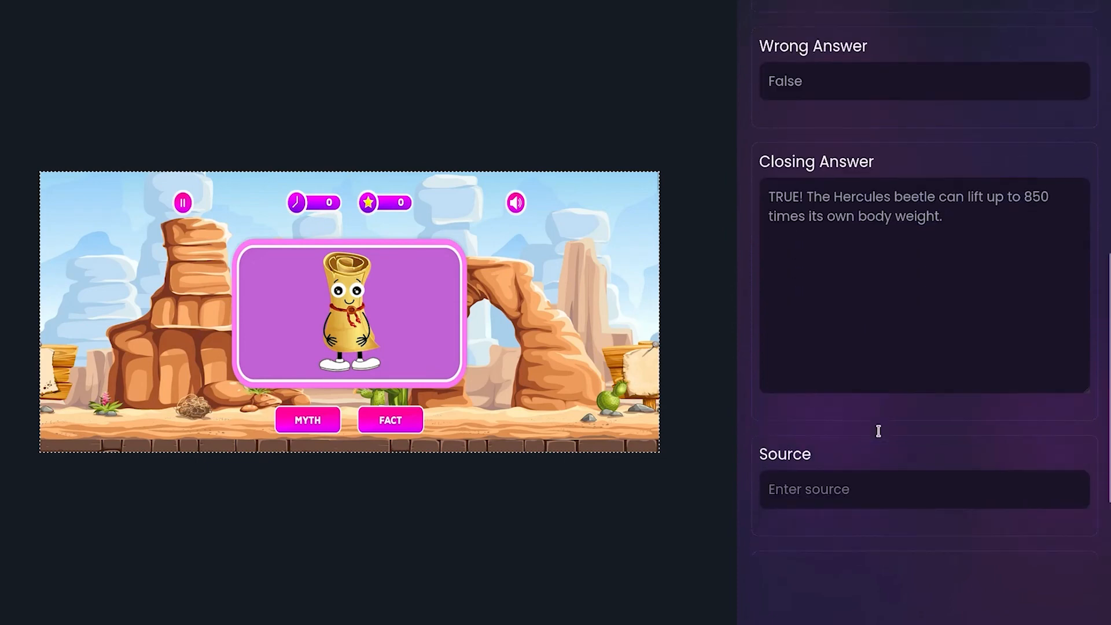
pyautogui.click(883, 478)
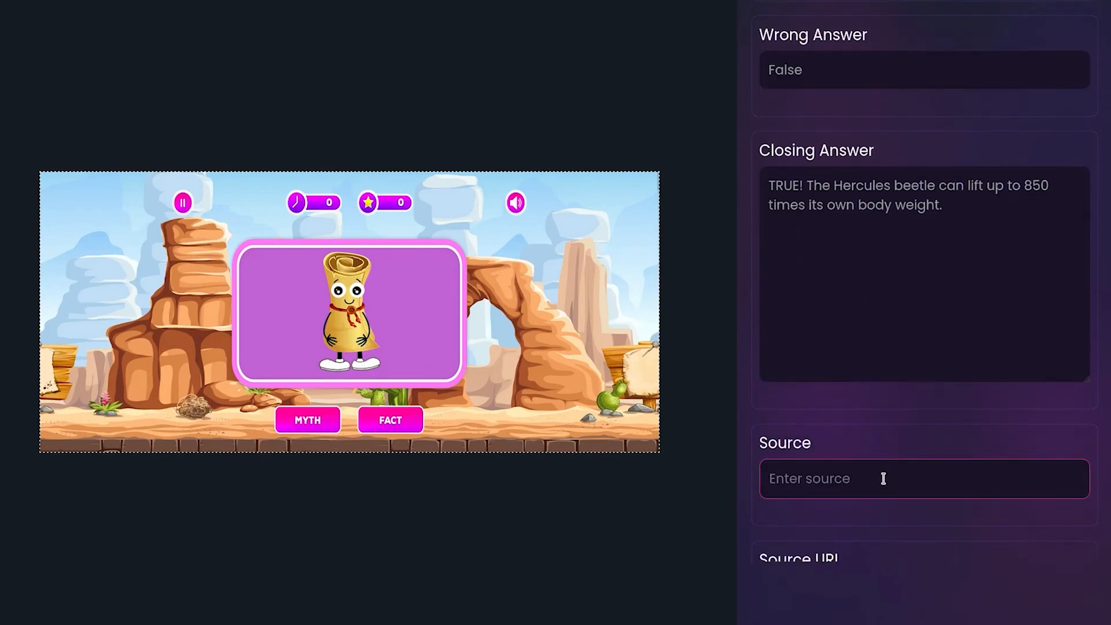
pyautogui.write('A-Z Animals')
pyautogui.scroll(-2, 884, 478)
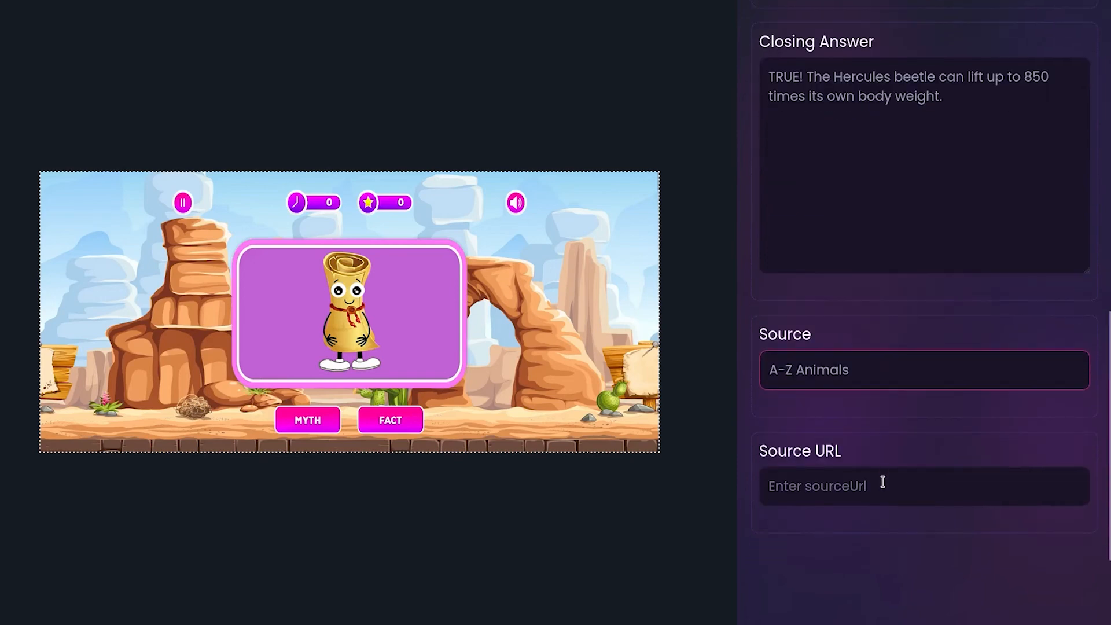
pyautogui.click(884, 482)
pyautogui.hotkey('ctrl', 'v')
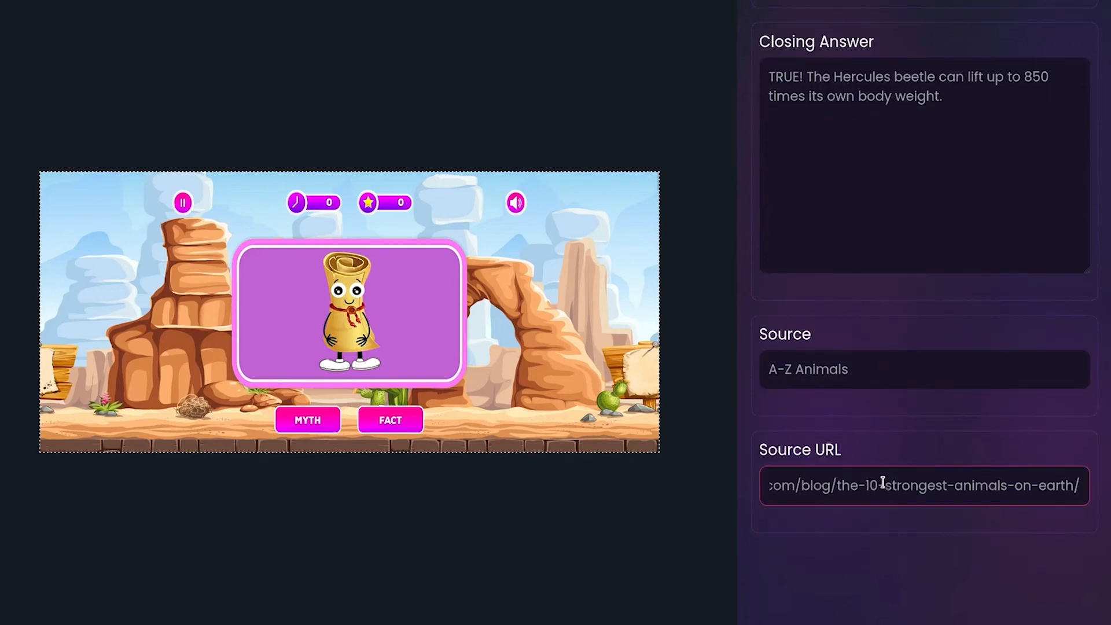
# Publish the Strong Animals game and launch its live version
pyautogui.scroll(8, 883, 482)
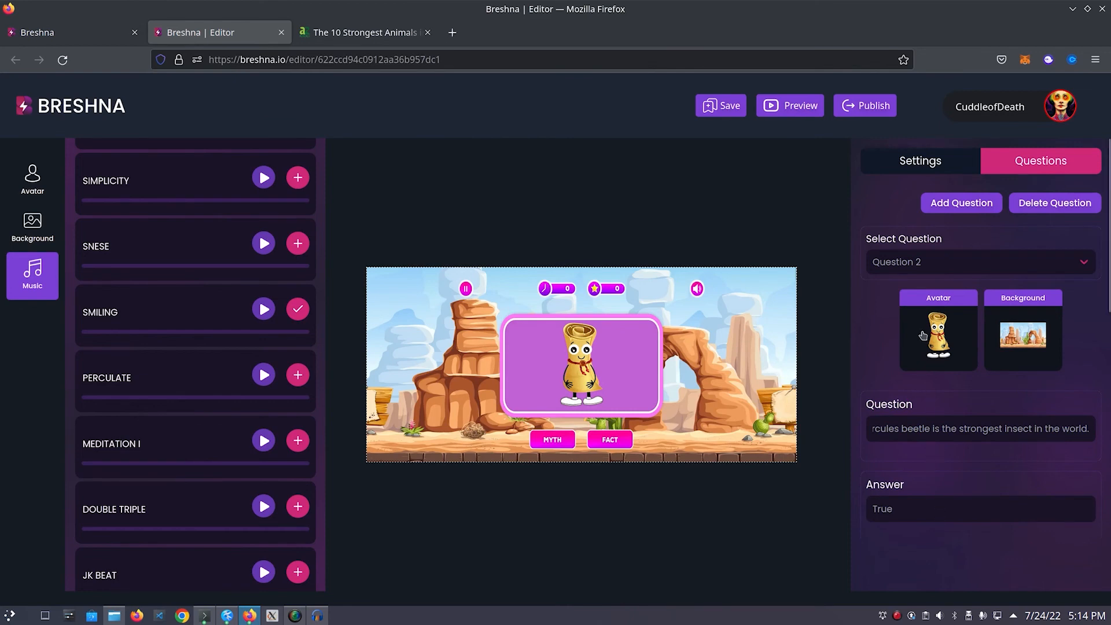
pyautogui.click(874, 106)
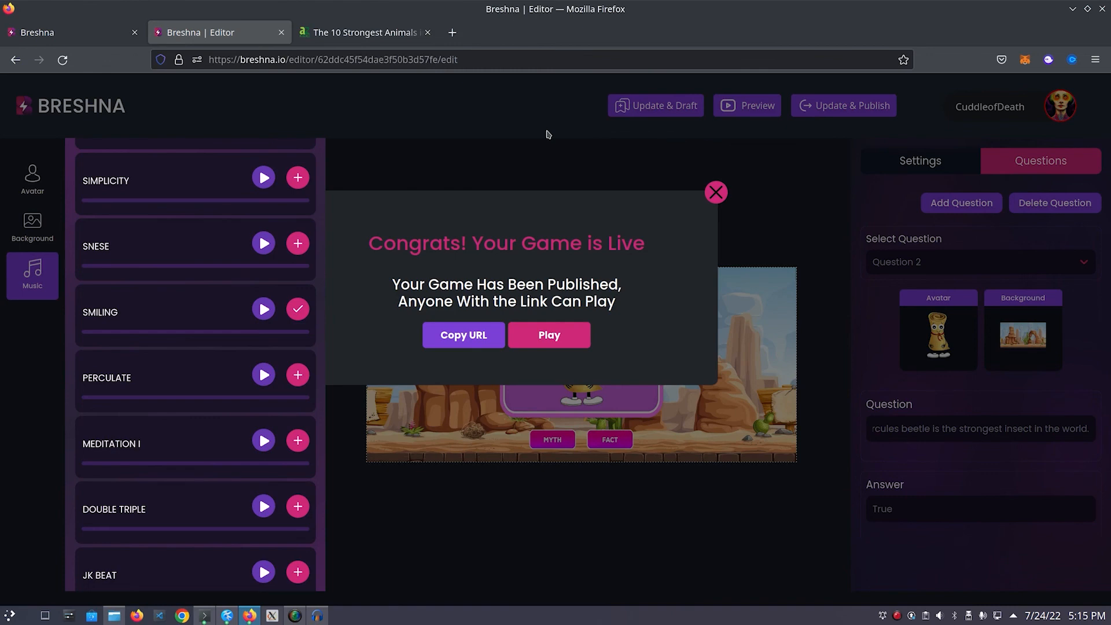
pyautogui.click(544, 331)
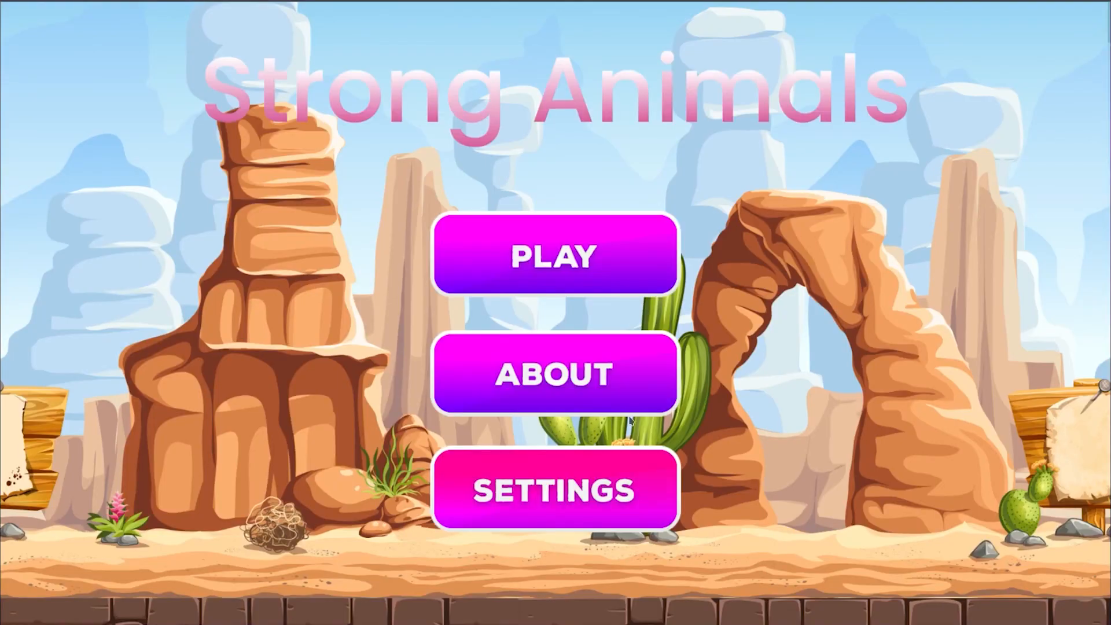
# Test the published game in Timed Challenge mode, answering False to the polar bear question
pyautogui.click(478, 250)
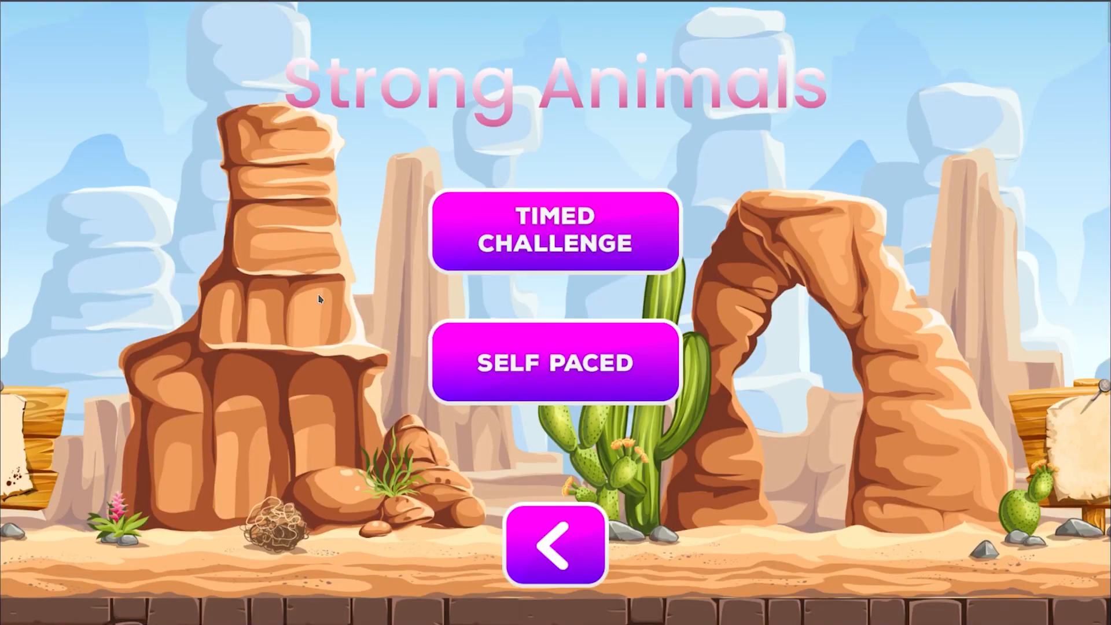
pyautogui.click(473, 240)
pyautogui.click(492, 504)
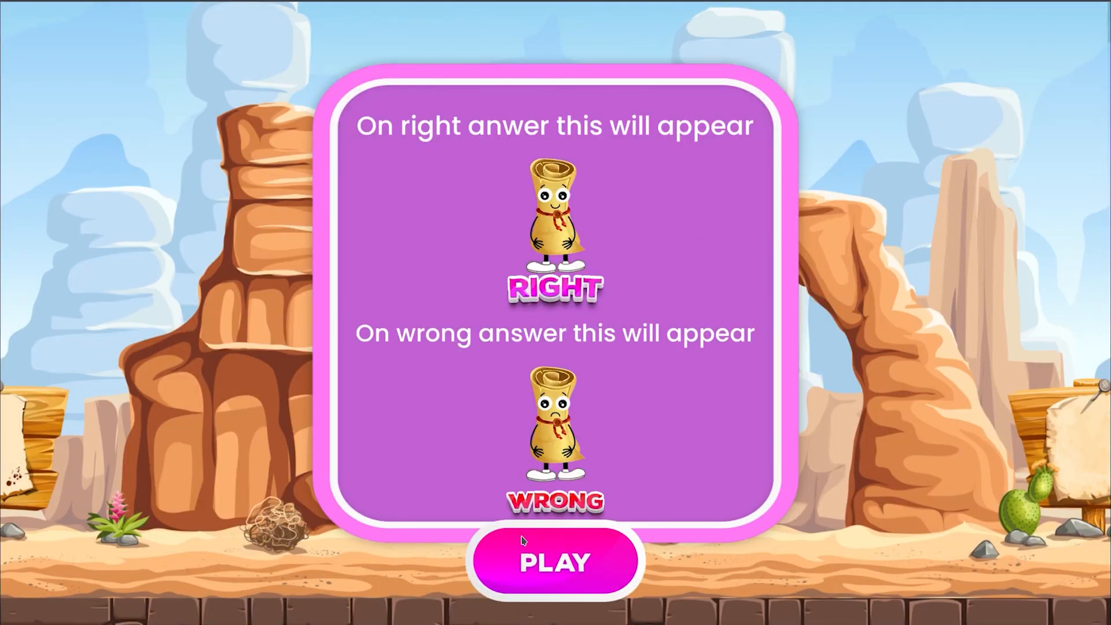
pyautogui.click(532, 554)
pyautogui.click(515, 564)
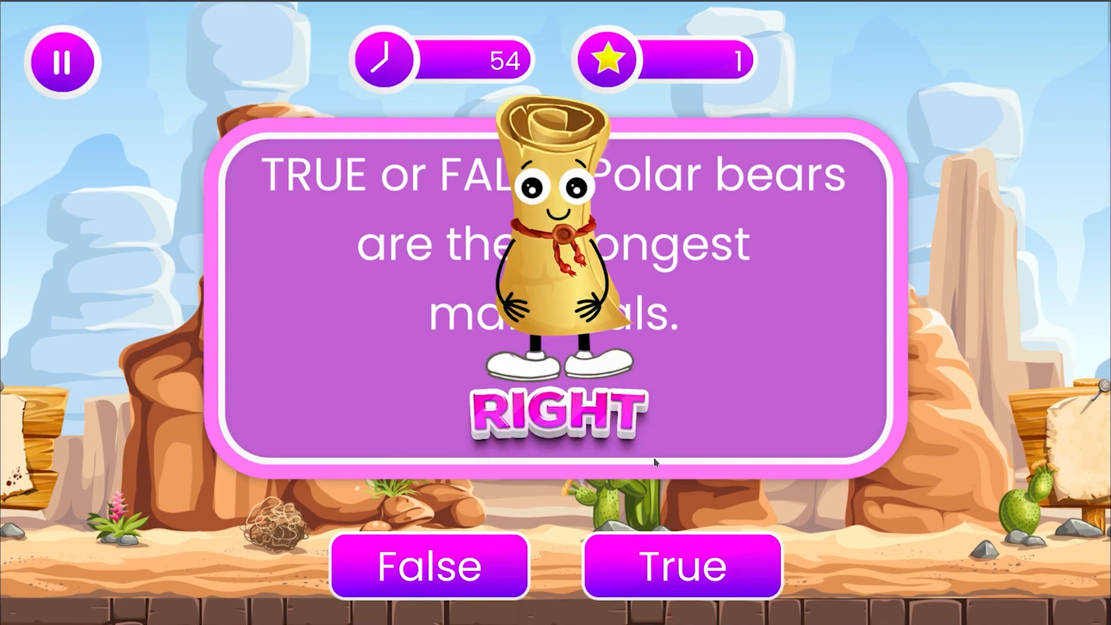
pyautogui.click(615, 574)
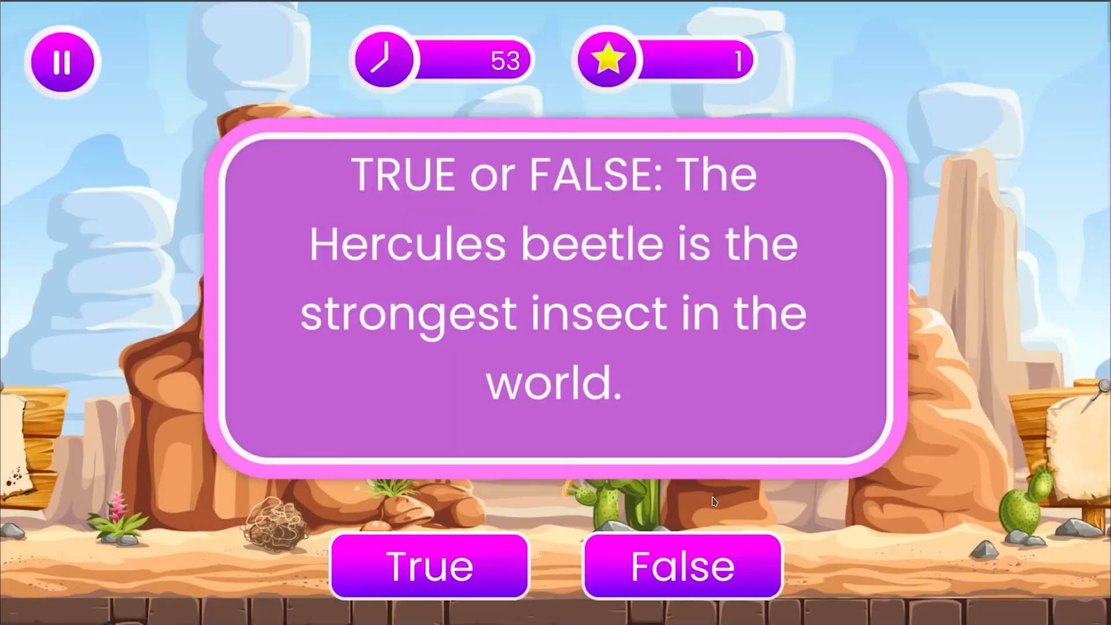